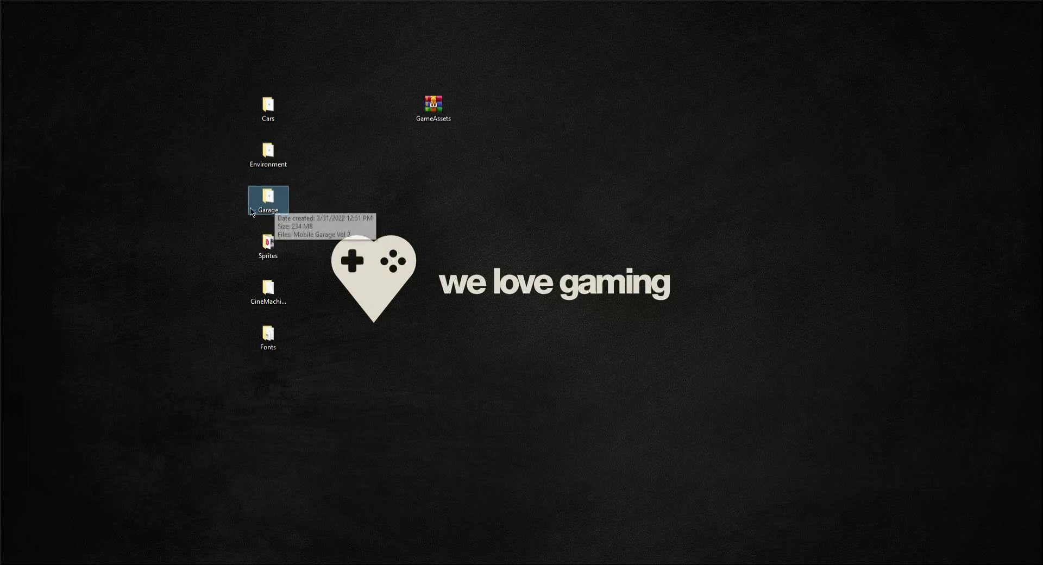
drag(323, 191, 227, 213)
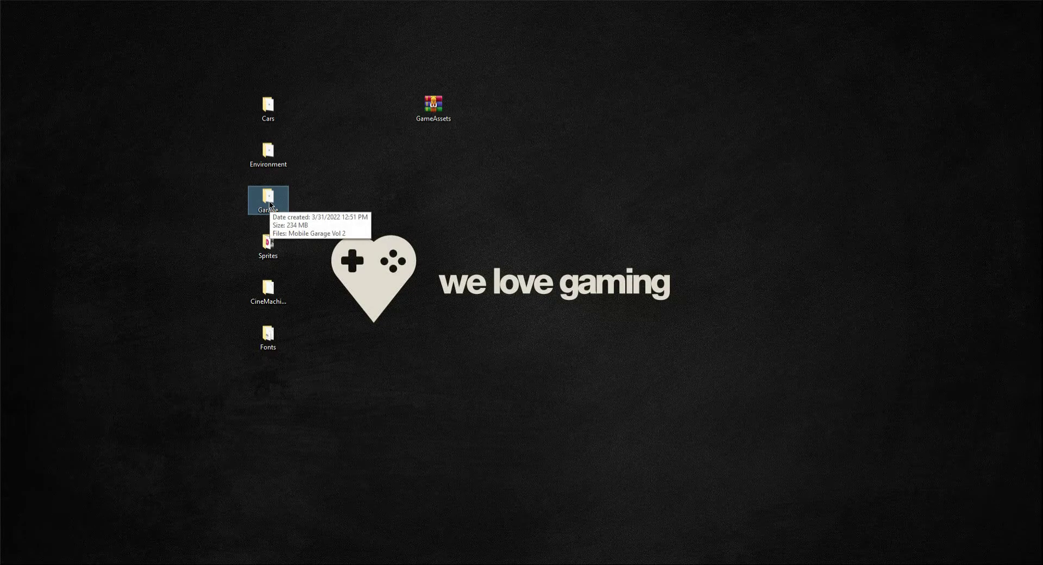
right_click(441, 179)
click(462, 208)
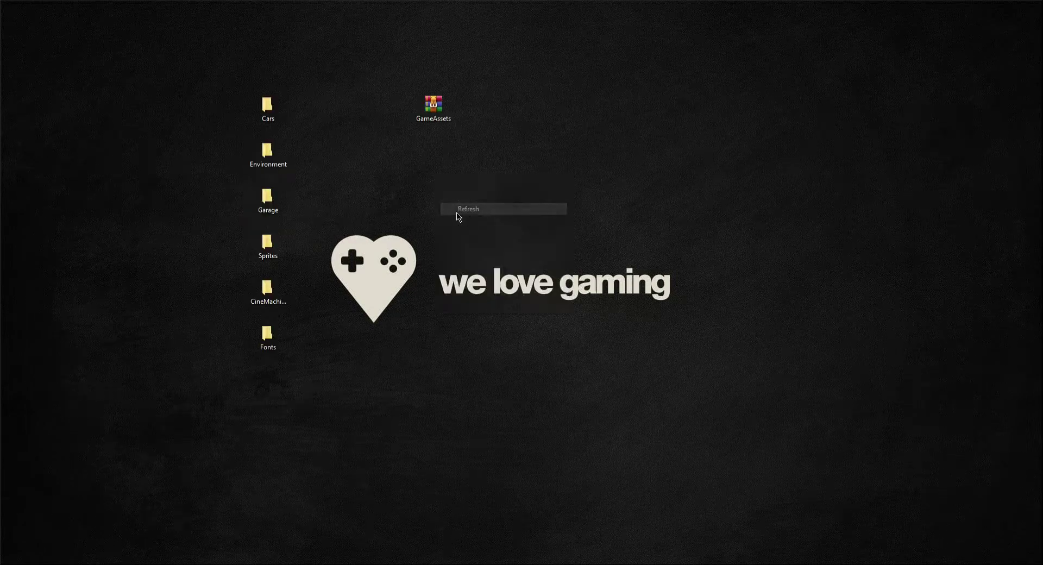
drag(346, 76, 301, 217)
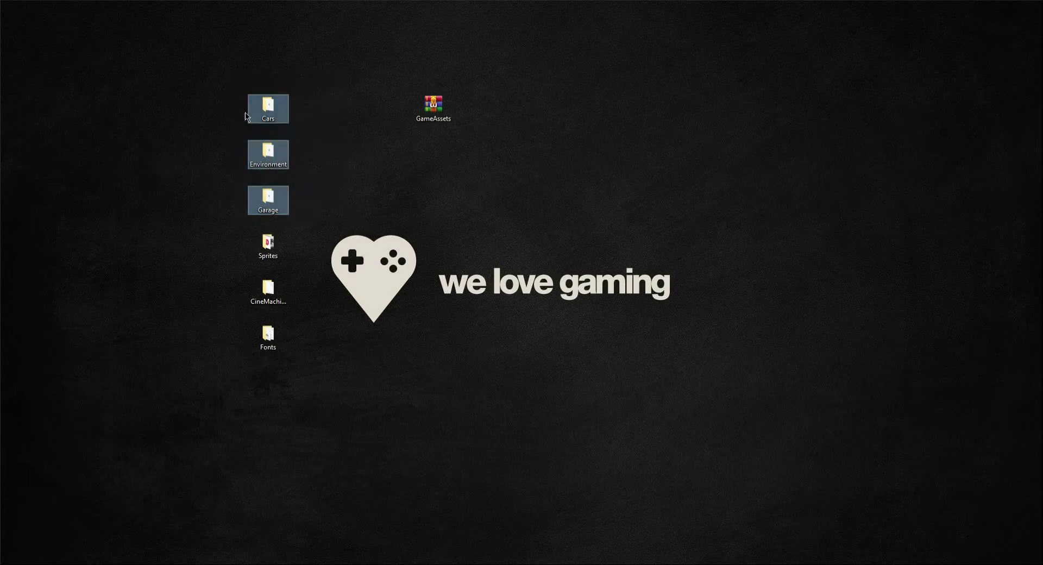
right_click(449, 196)
click(478, 228)
drag(327, 90, 233, 213)
click(463, 238)
drag(334, 51, 231, 427)
right_click(368, 197)
click(396, 228)
Look through the images in the desktop's Sprites folder, close it and refresh the desktop.
double_click(268, 244)
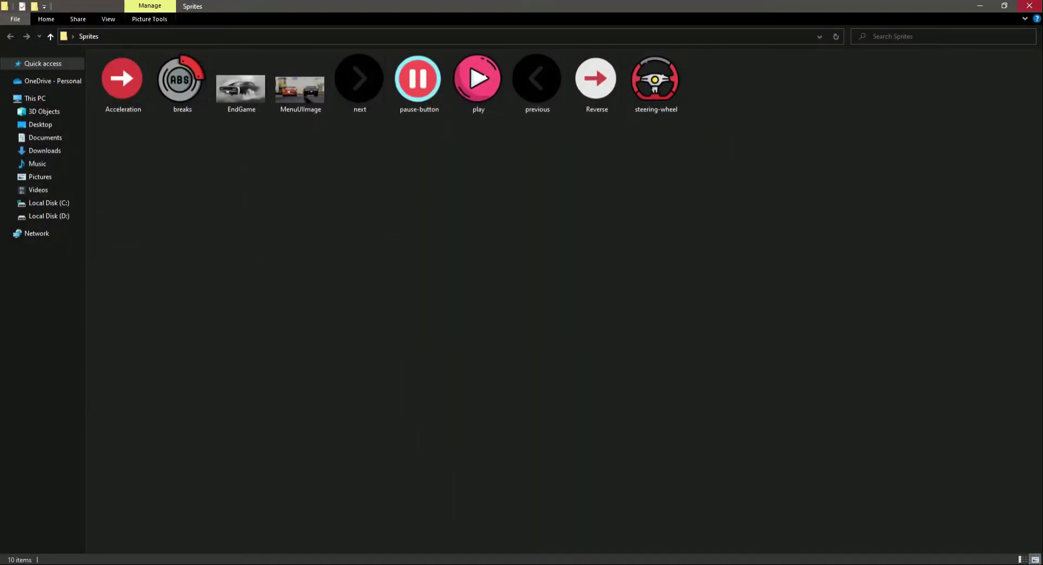
click(1040, 2)
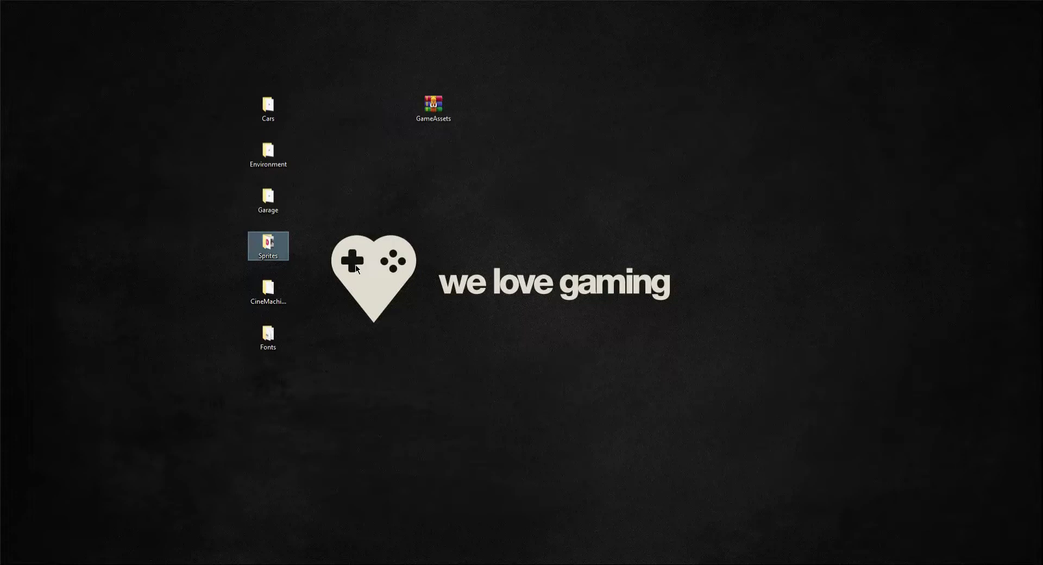
right_click(433, 204)
click(472, 232)
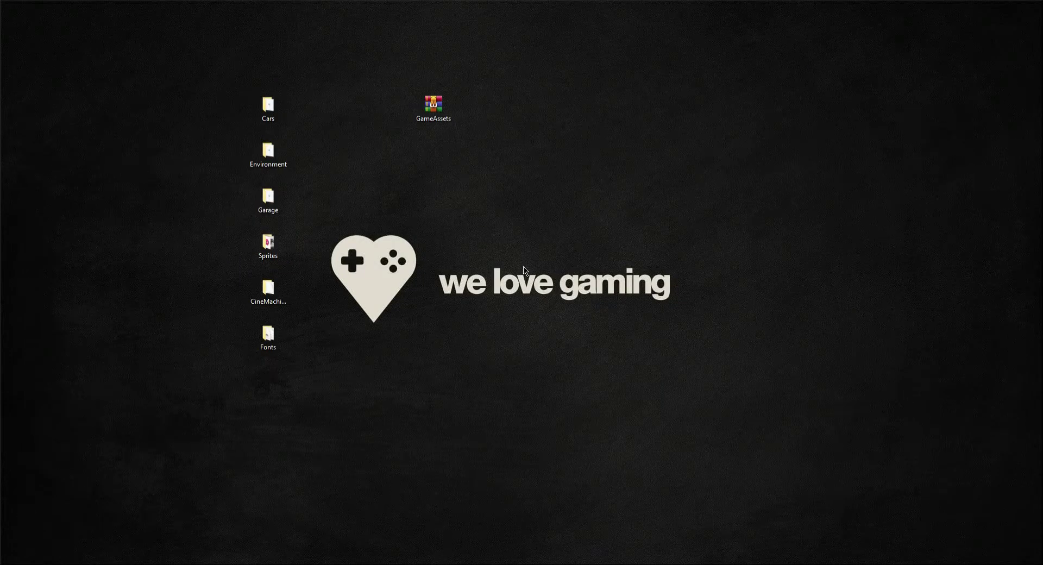
Switch to the browser and look over the Flaticon search results for steering icons.
key(alt+Tab)
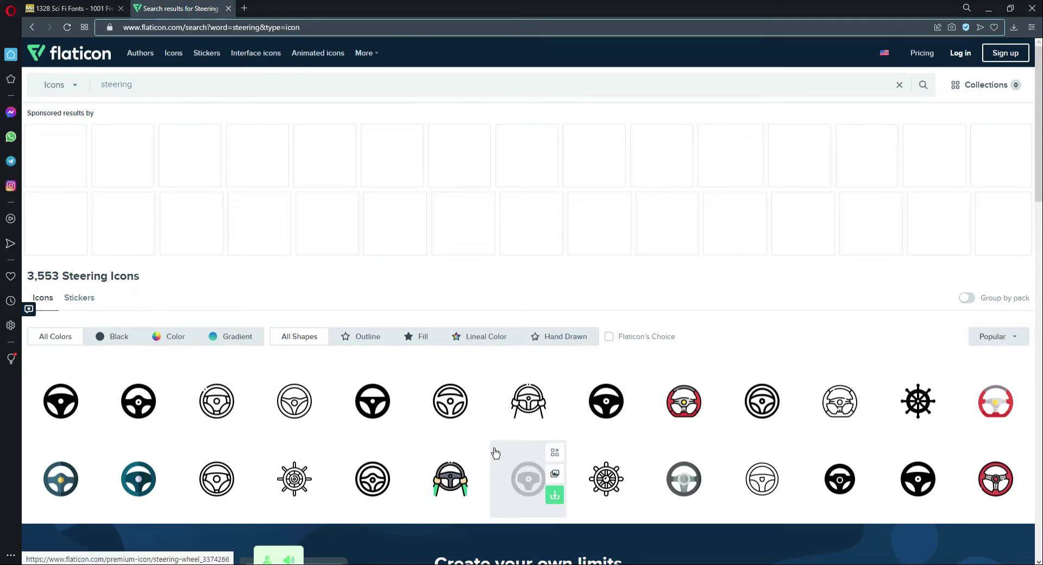
scroll(507, 527, down, 6)
scroll(508, 527, up, 5)
scroll(508, 527, down, 6)
scroll(508, 527, up, 5)
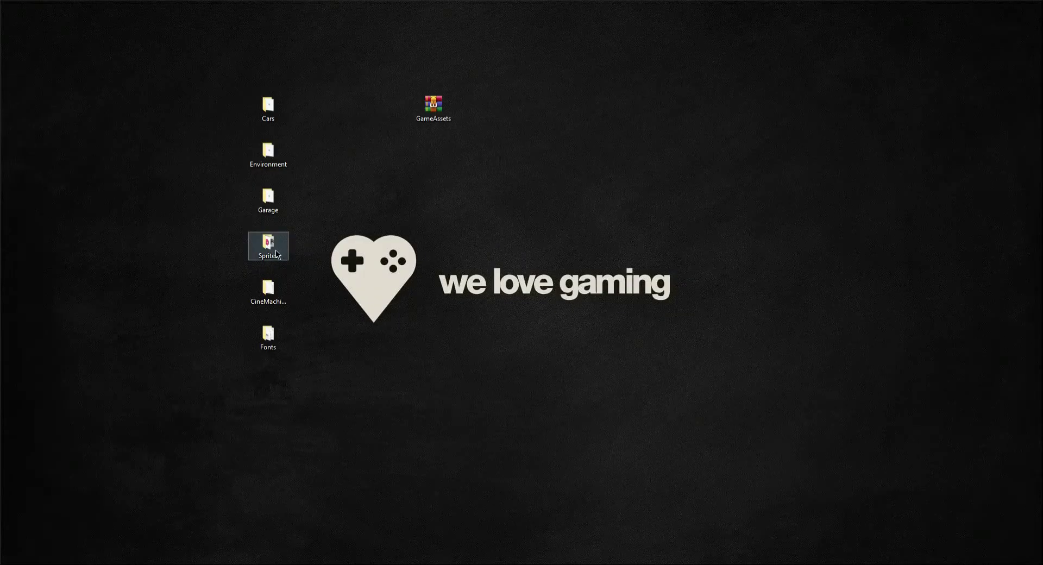
click(263, 294)
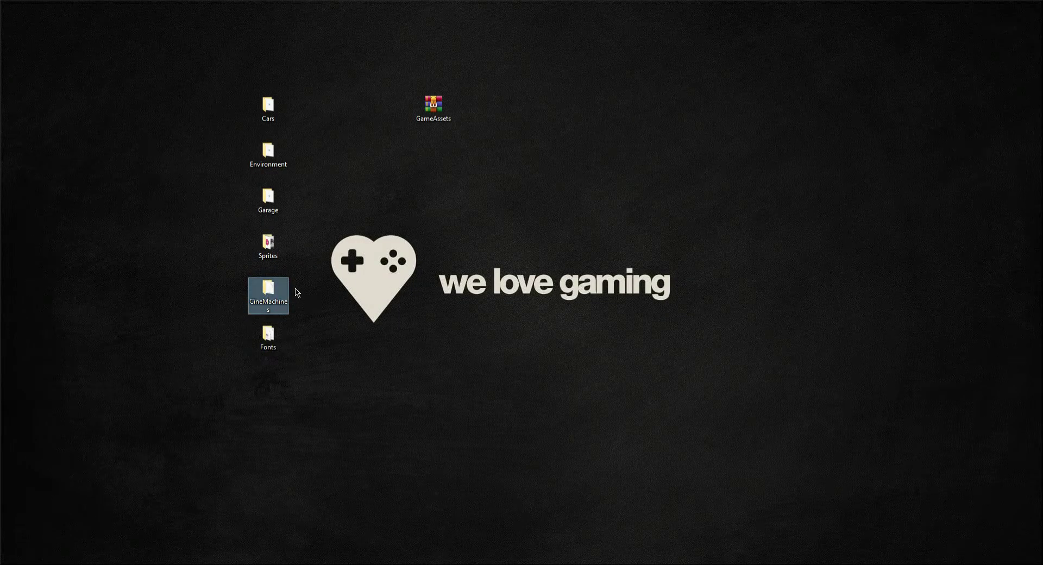
right_click(508, 226)
key(Escape)
drag(326, 282, 191, 297)
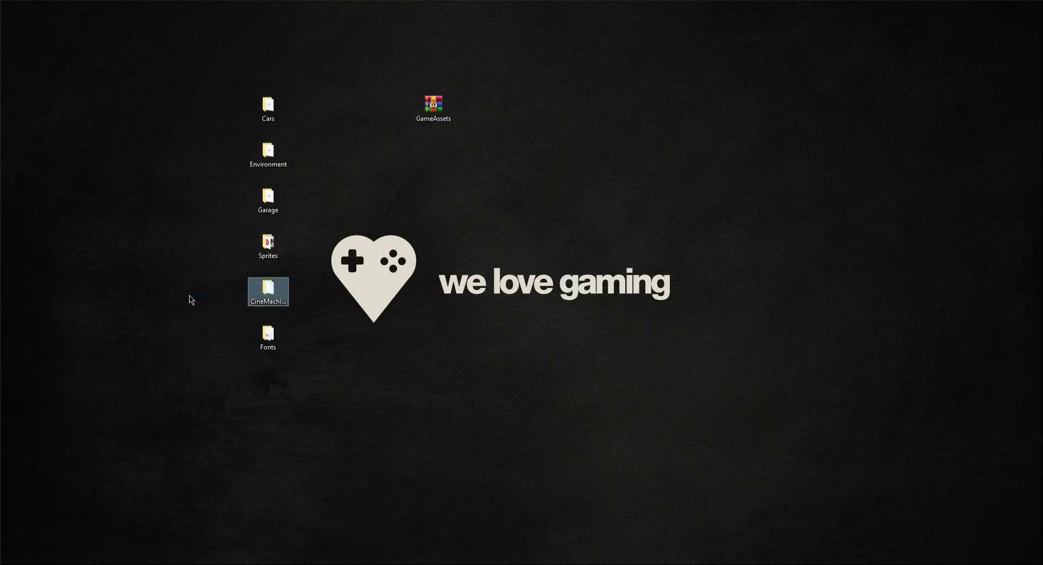
right_click(433, 225)
click(468, 259)
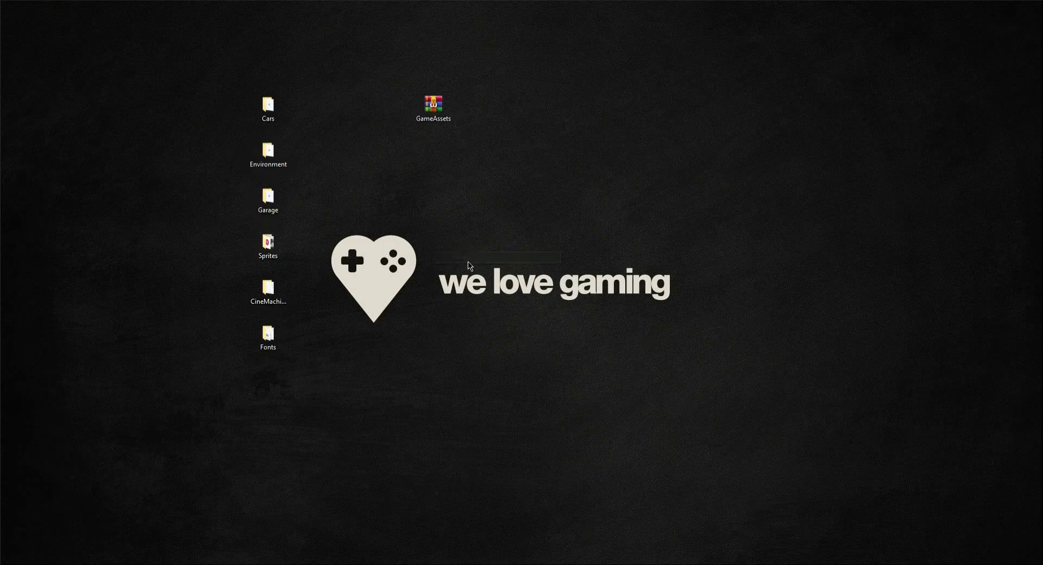
drag(333, 279, 191, 315)
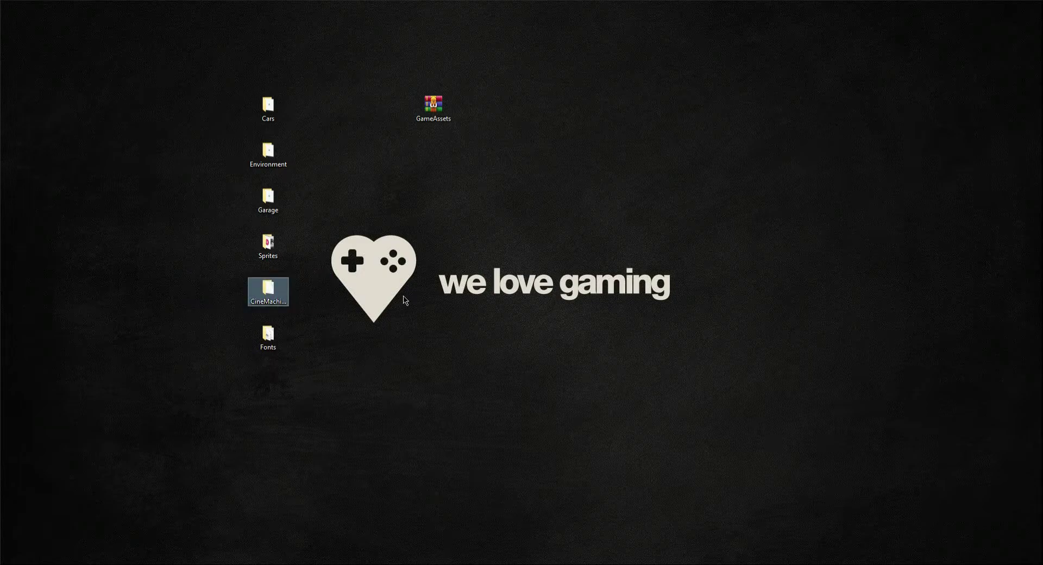
right_click(403, 295)
click(429, 329)
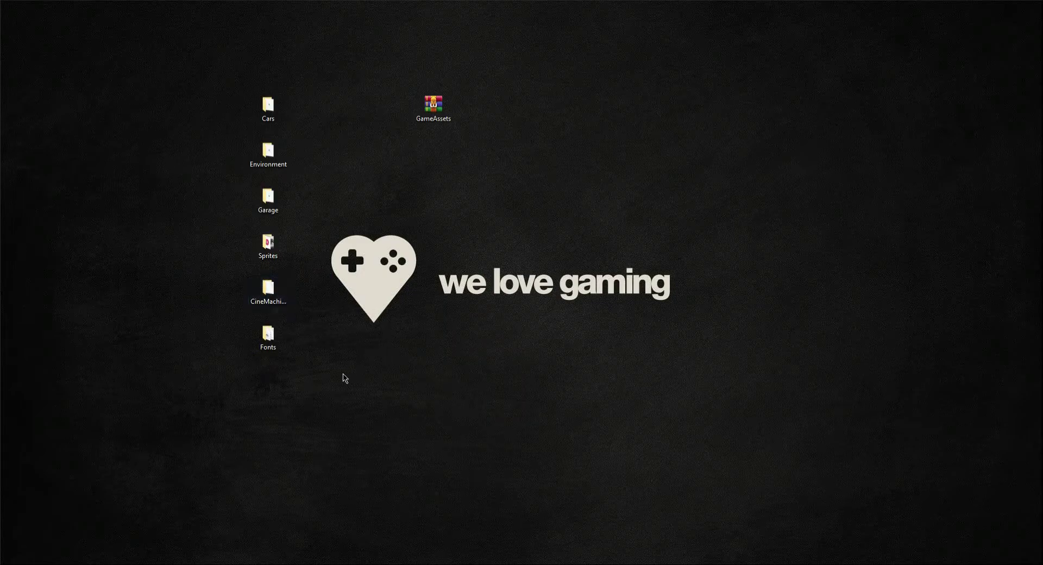
Check the font files in the desktop's Fonts folder, close it and refresh the desktop.
double_click(268, 336)
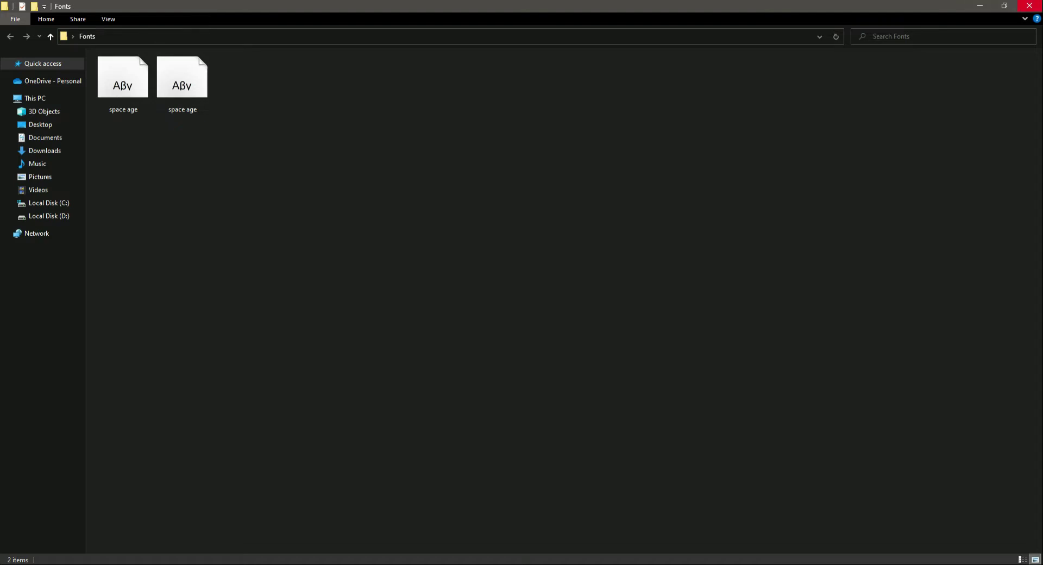
click(1030, 5)
right_click(442, 345)
click(478, 376)
Switch to the browser, look through the sci-fi fonts on 1001freefonts.com around Space Age, and return to the desktop.
key(alt+Tab)
click(95, 4)
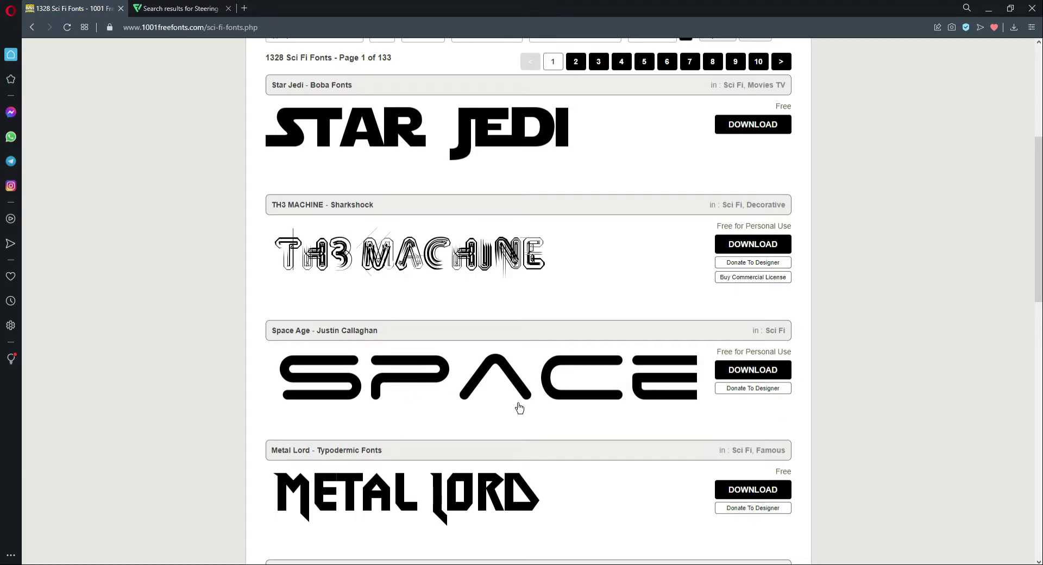
scroll(516, 407, up, 3)
scroll(439, 384, down, 6)
scroll(456, 368, up, 4)
scroll(415, 422, down, 11)
scroll(416, 426, down, 5)
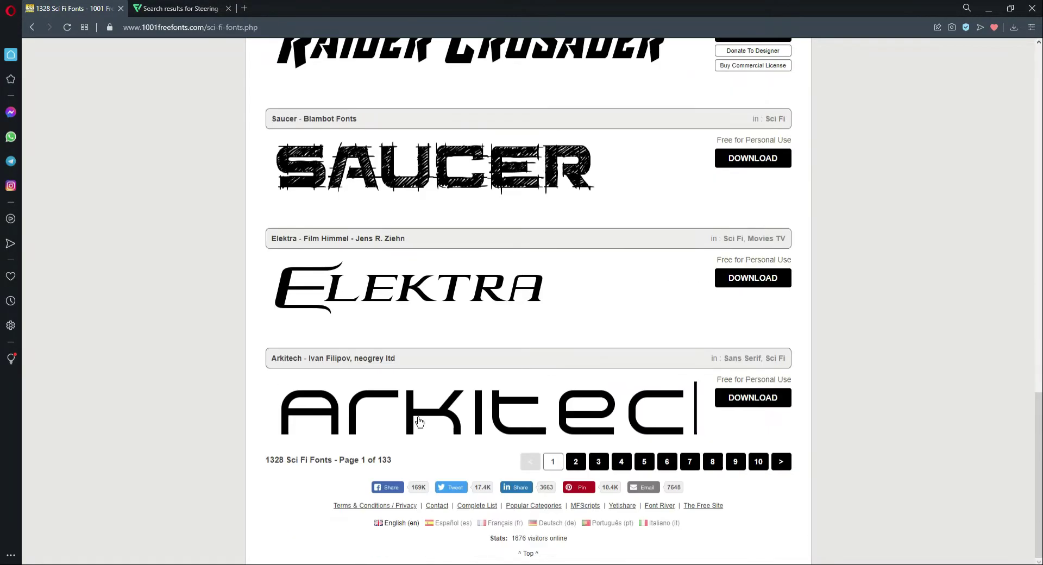
scroll(419, 423, up, 15)
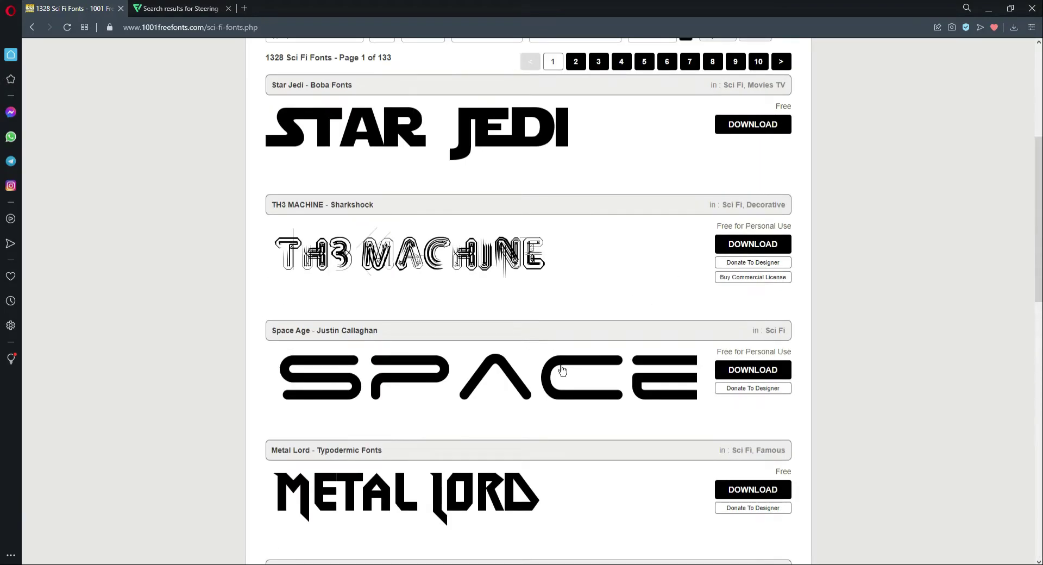
scroll(534, 337, up, 3)
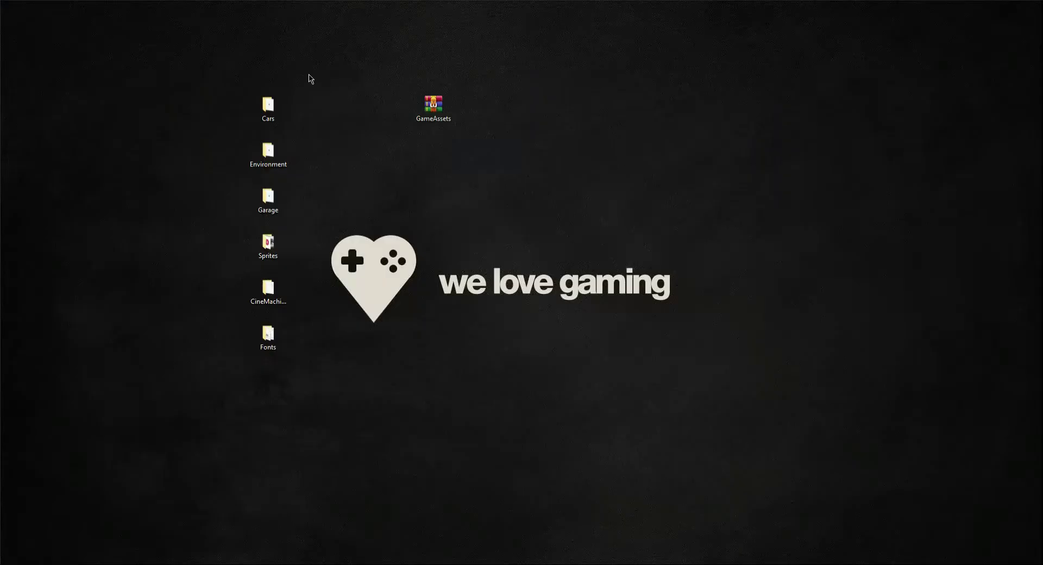
drag(308, 74, 217, 413)
click(361, 258)
Import the Sprites, CineMachines and Fonts folders from the desktop into the Assets folder of the Unity project.
drag(332, 231, 252, 386)
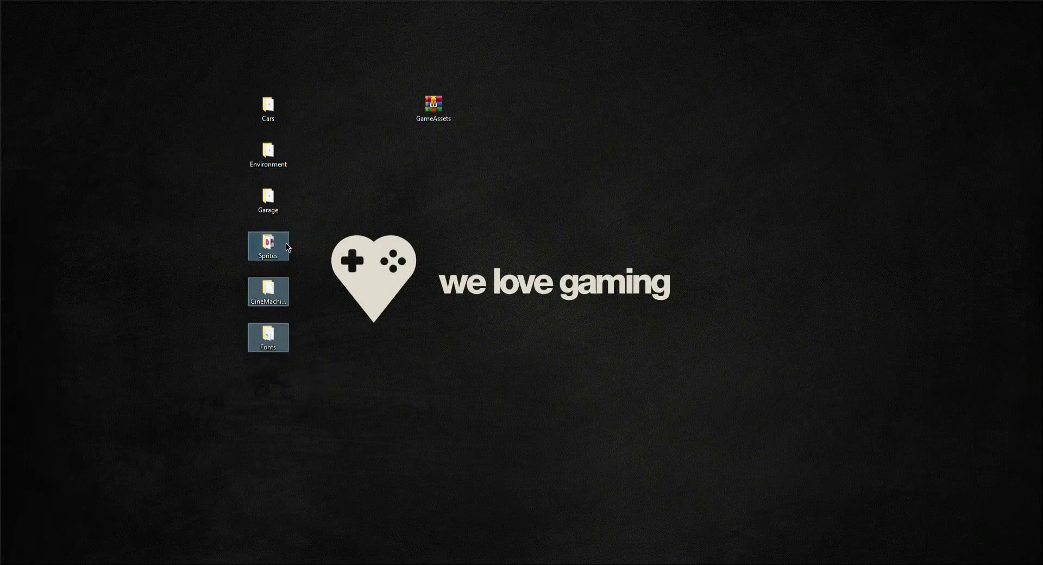
drag(265, 249, 32, 478)
key(alt+Tab)
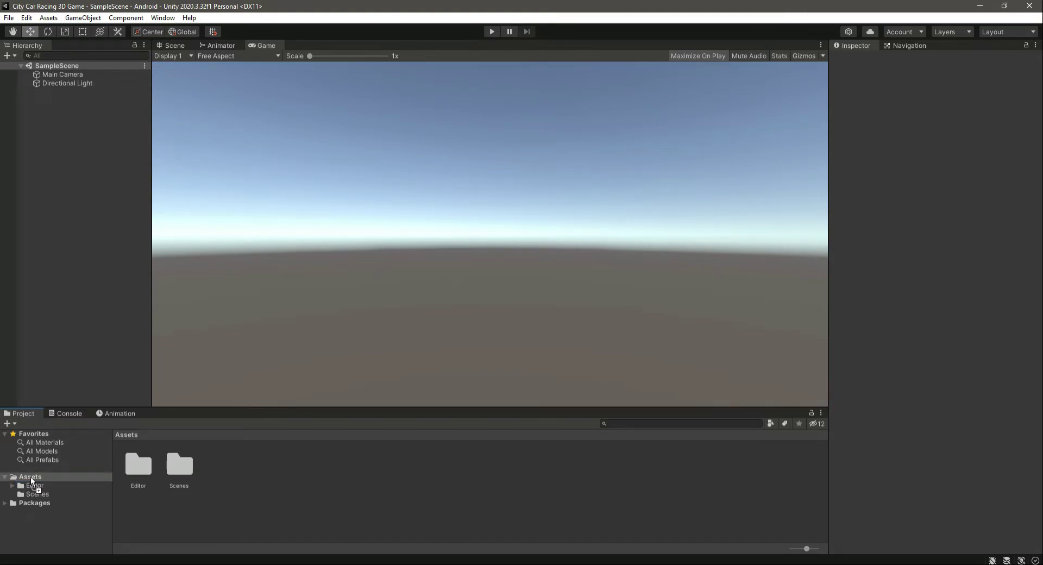
drag(30, 477, 30, 477)
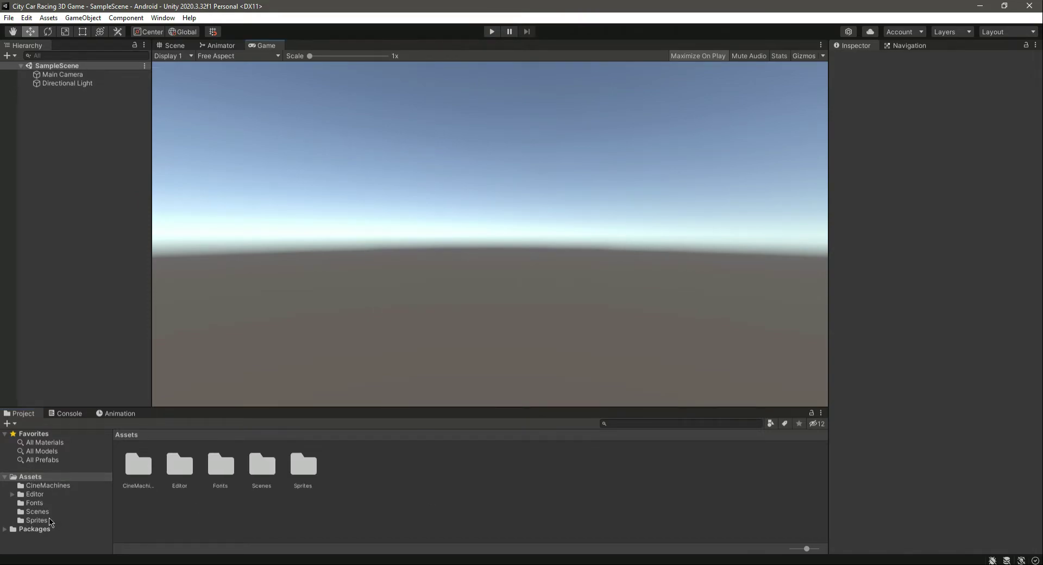
Set the texture type of all images in the project's Sprites folder to Sprite (2D and UI).
click(48, 521)
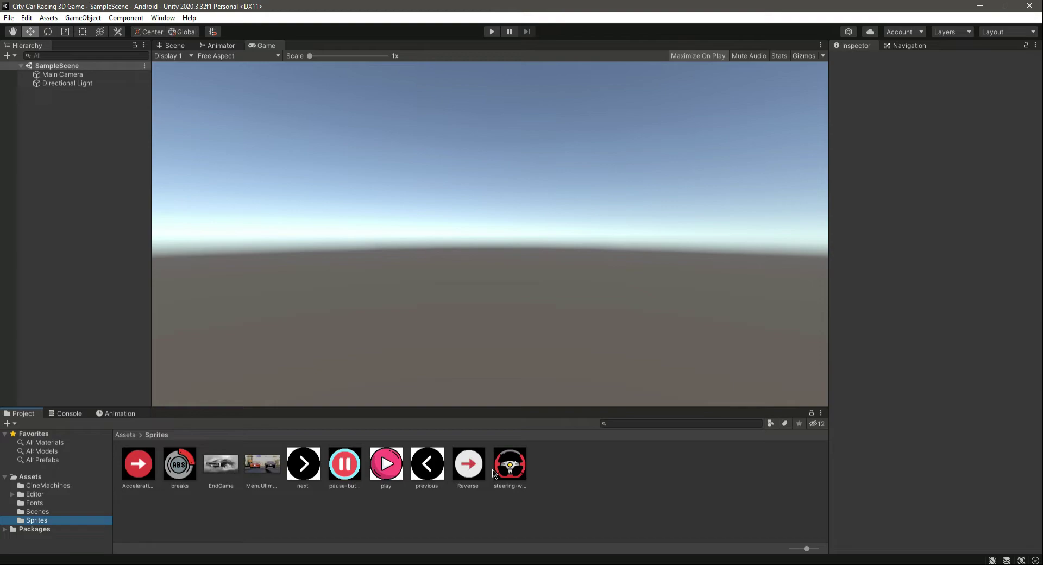
click(143, 468)
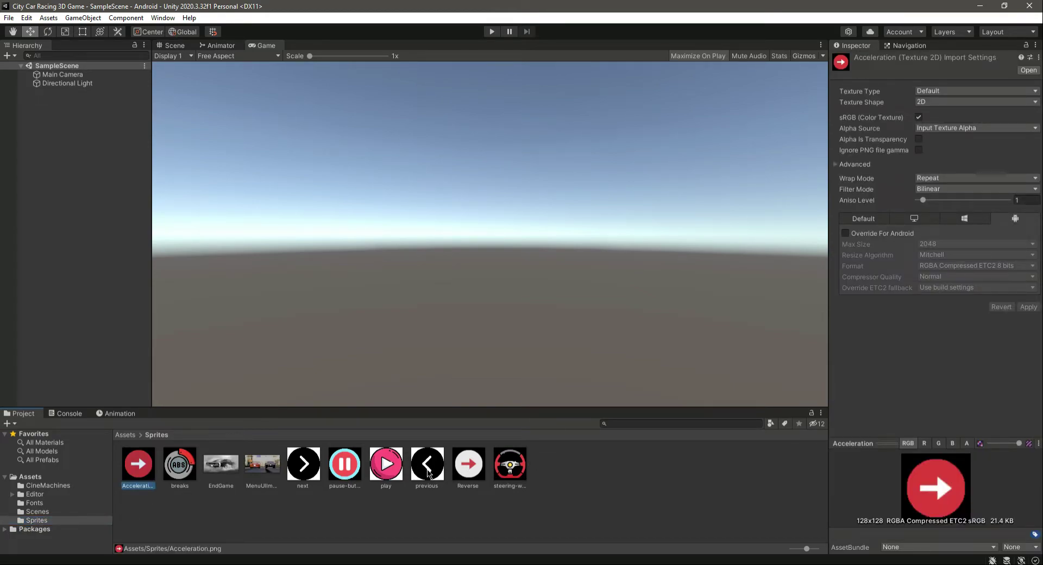
key(ctrl+a)
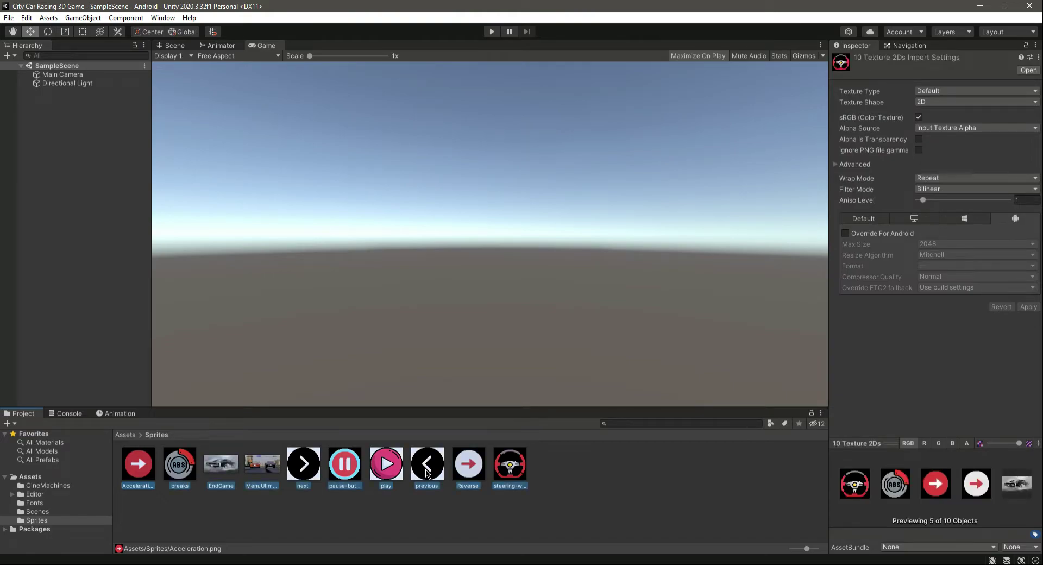
click(964, 91)
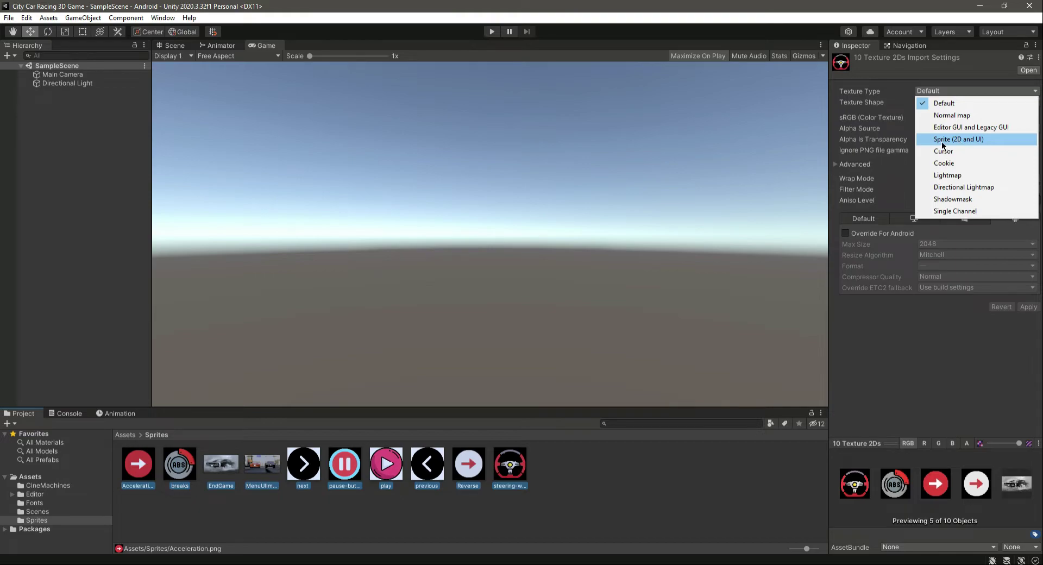
click(986, 139)
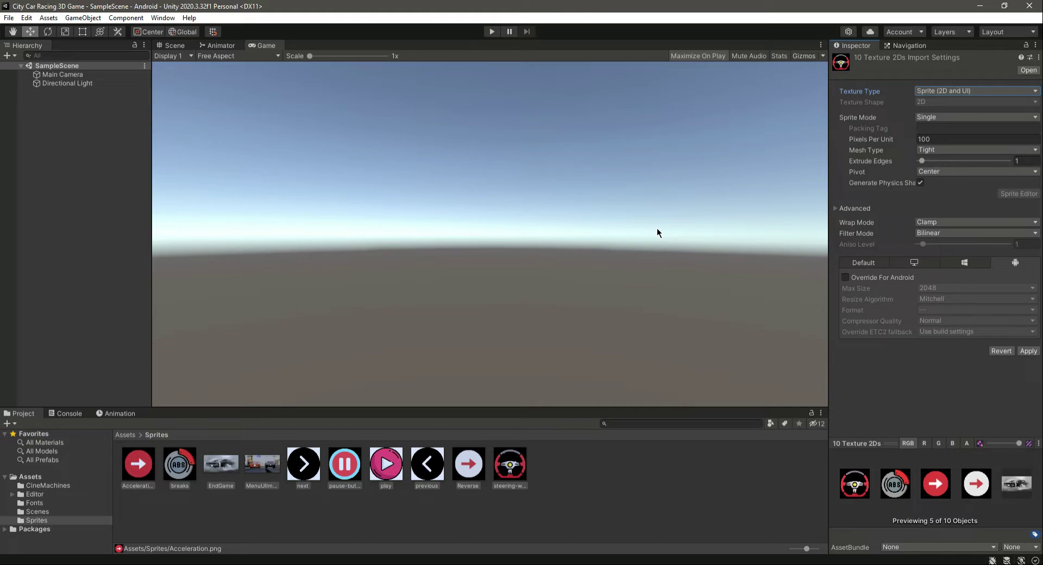
Enable Override For Android for all the selected sprites and apply the import settings.
click(981, 264)
click(1005, 265)
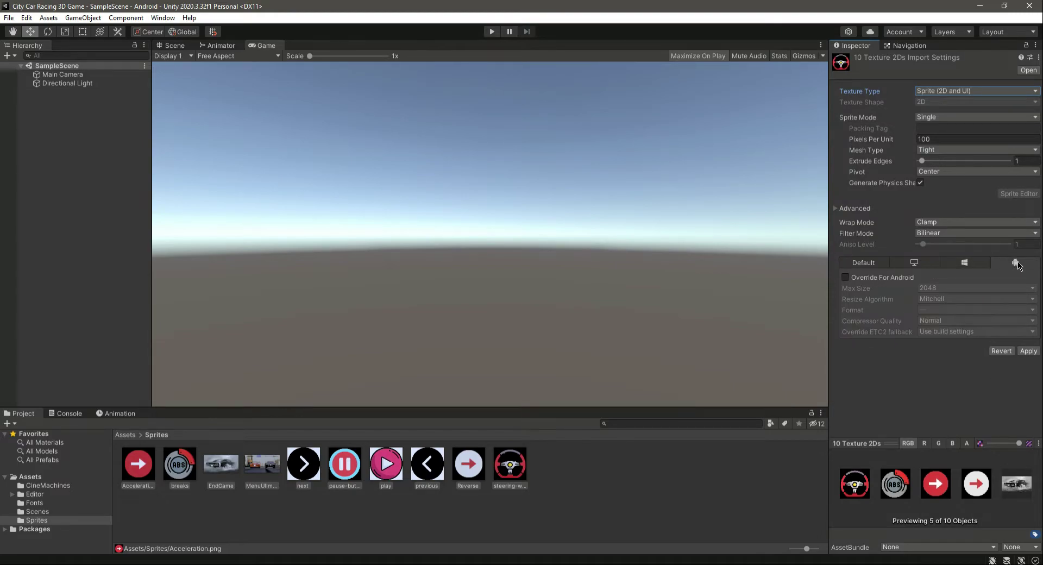
click(863, 280)
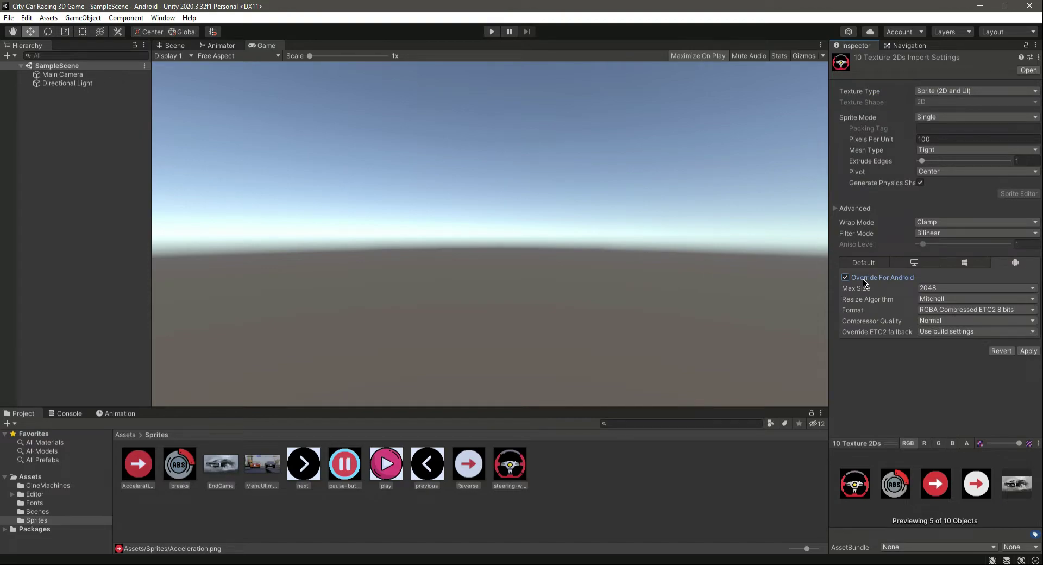
click(955, 290)
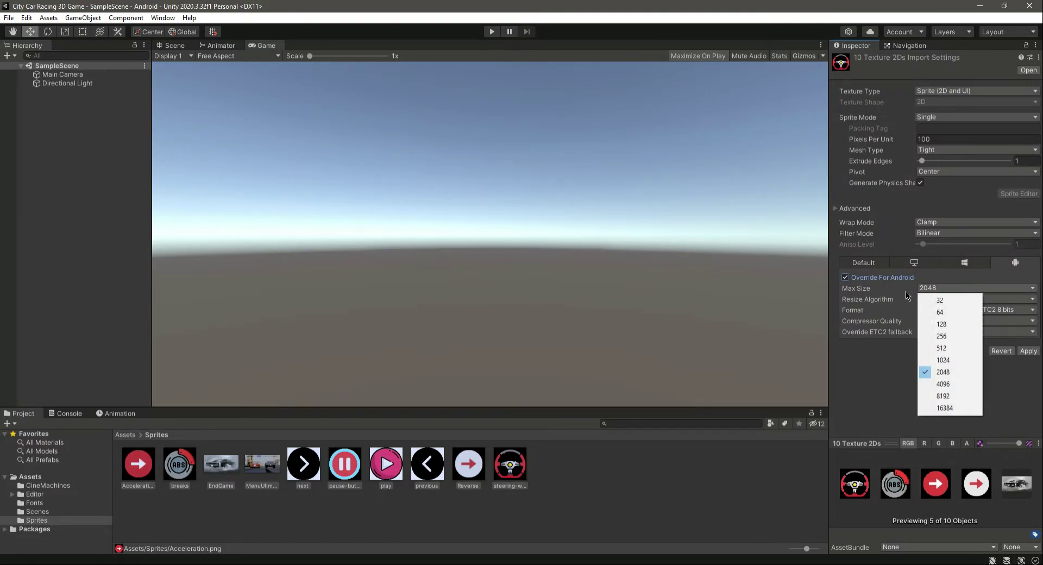
click(880, 372)
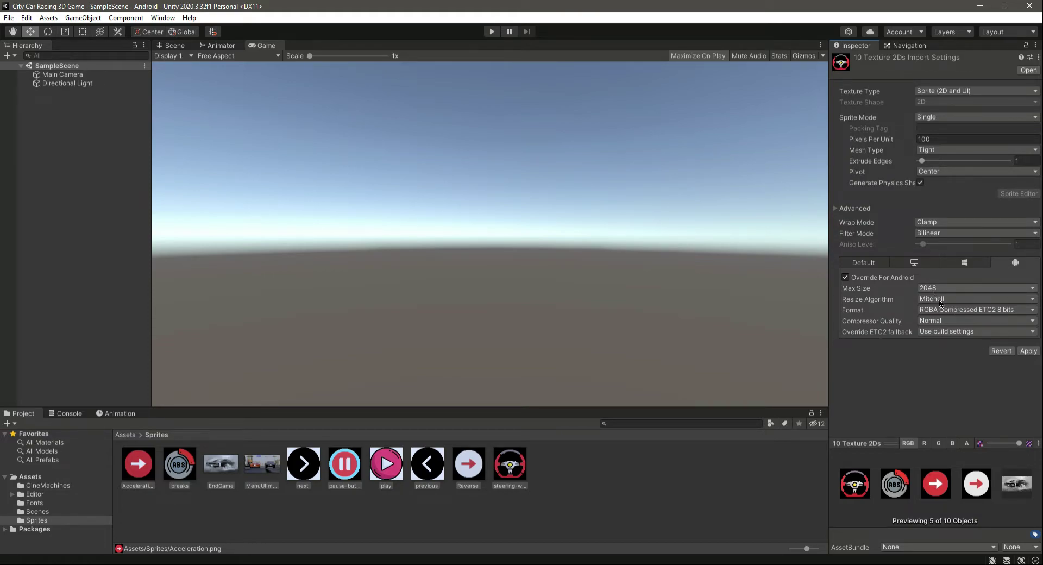
click(1029, 352)
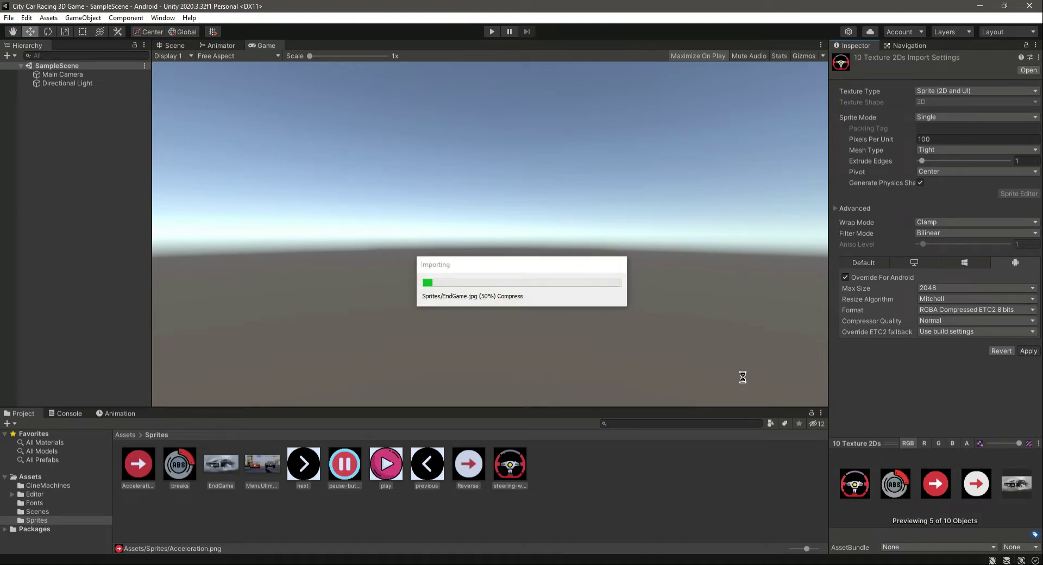
Inspect the sprite sub-assets and the contents of the imported Fonts and CineMachines folders, ending in the Sprites folder.
click(176, 510)
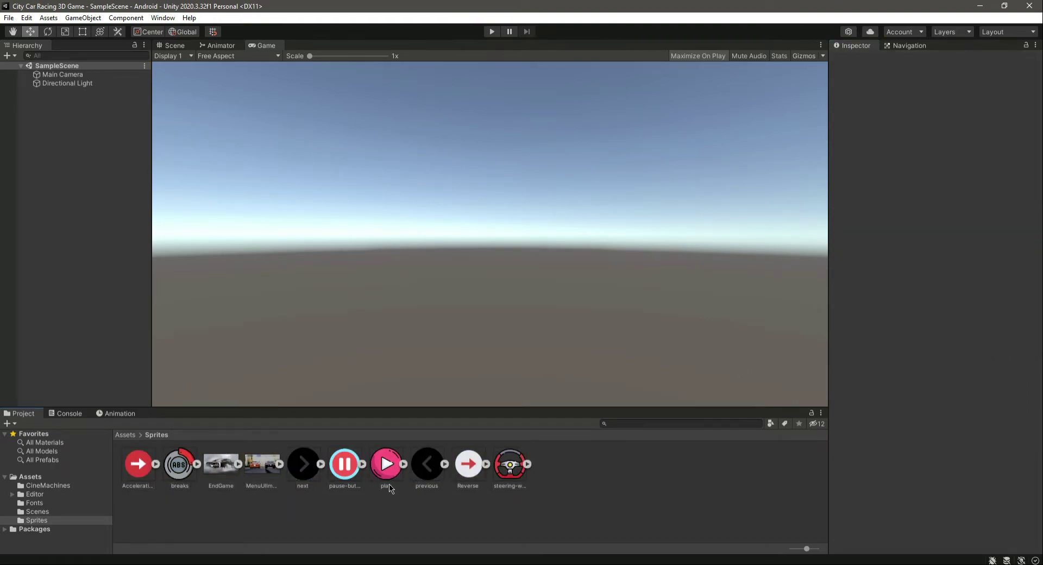
click(527, 466)
click(527, 466)
click(486, 464)
click(486, 464)
click(36, 504)
click(156, 466)
click(155, 467)
click(35, 487)
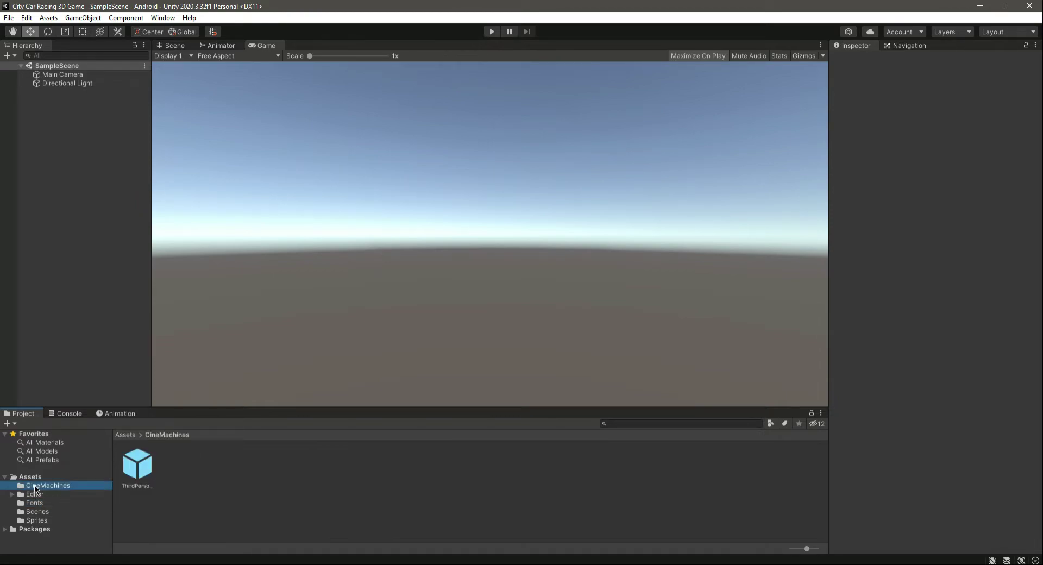
click(45, 521)
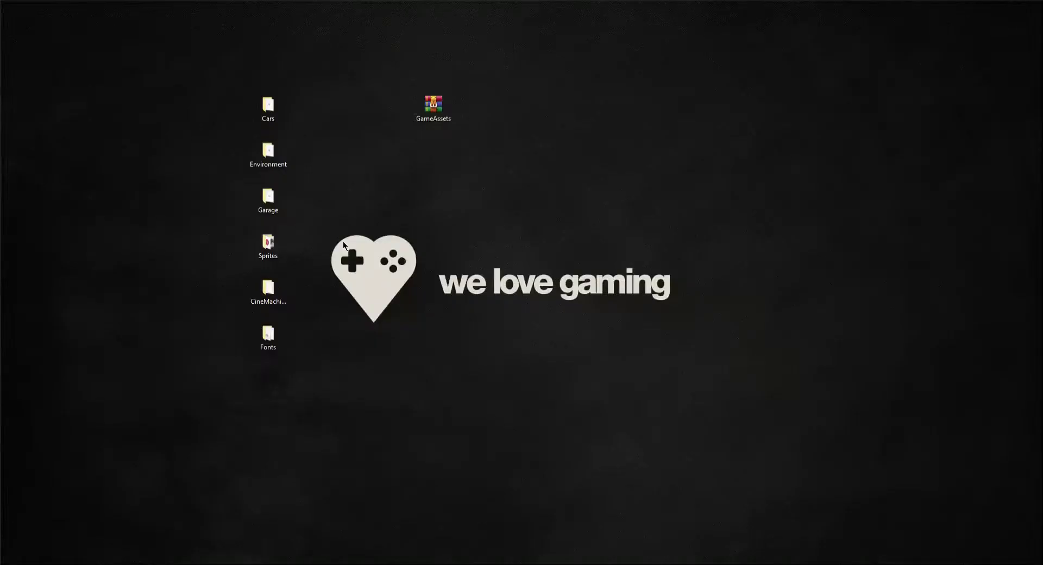
Switch to the desktop, move the Sprites, CineMachines and Fonts folders aside and delete them.
drag(335, 232, 214, 400)
drag(267, 245, 774, 108)
drag(887, 58, 704, 280)
key(Delete)
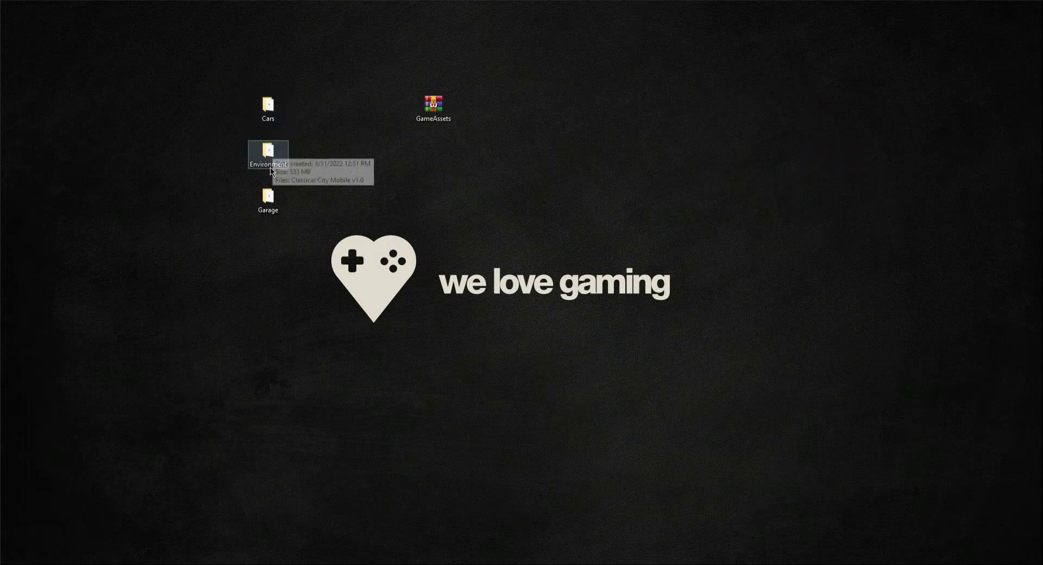
Open the 8 Fast Cars Pack v1.0.5 package from the desktop Cars folder and review its contents in the import dialog.
click(264, 111)
double_click(264, 112)
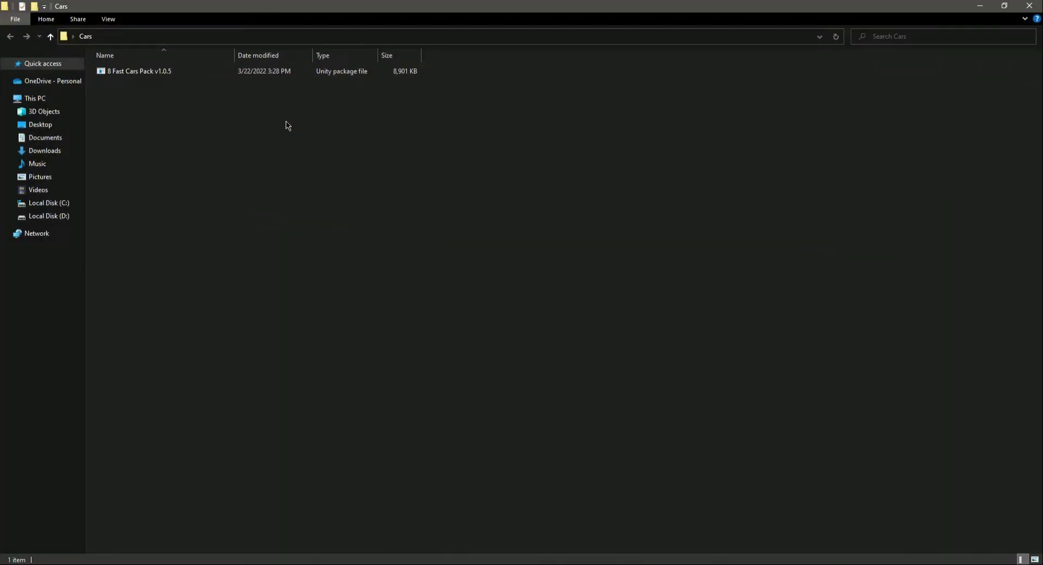
click(325, 75)
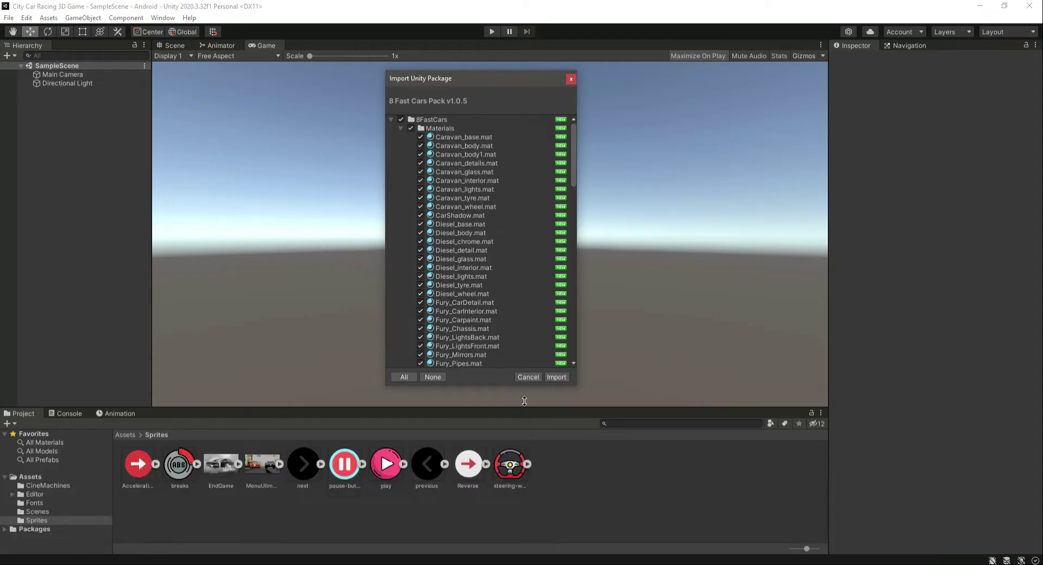
scroll(510, 246, down, 15)
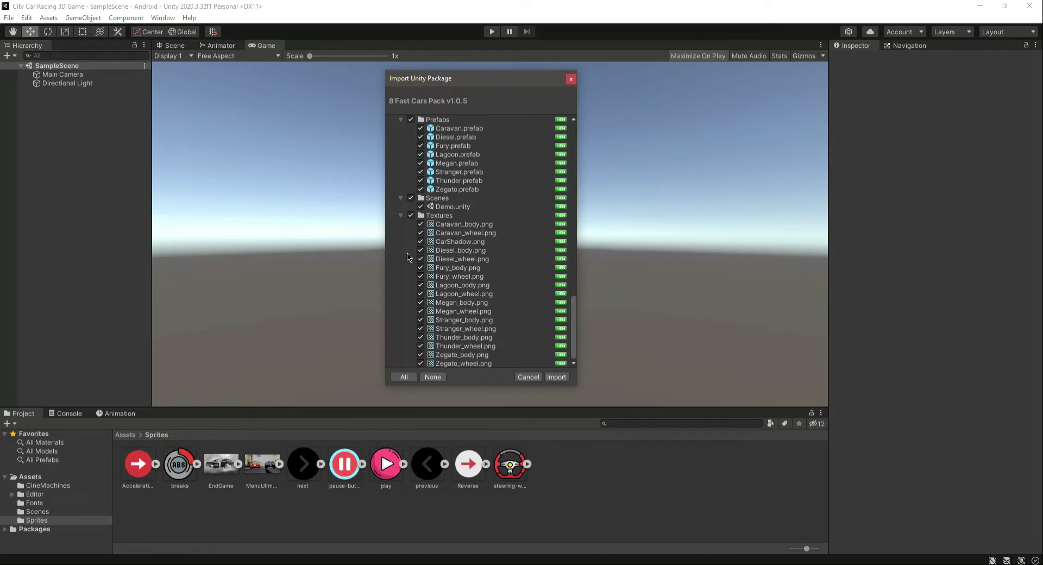
scroll(458, 314, up, 10)
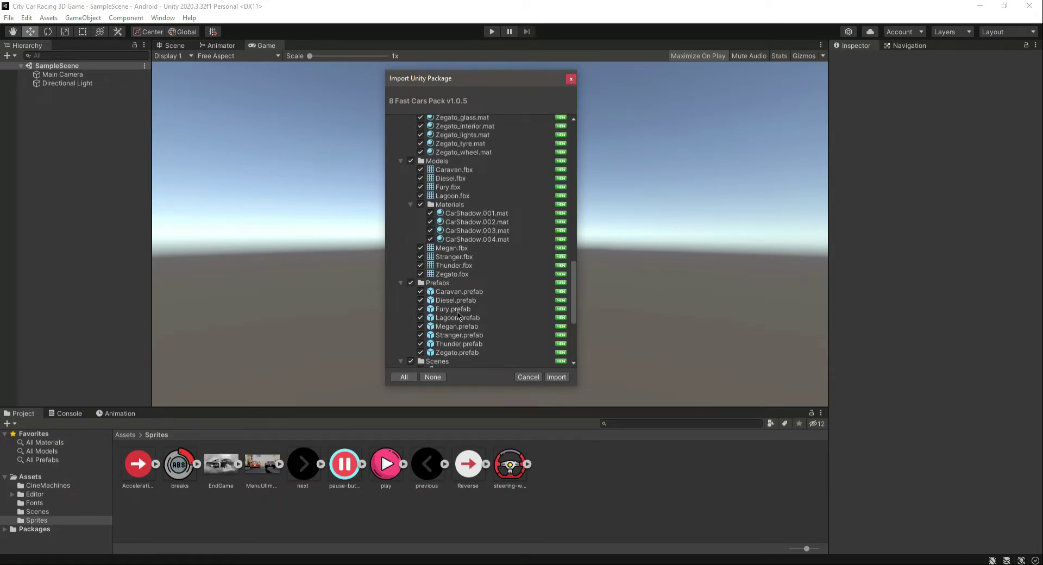
scroll(458, 280, up, 10)
scroll(459, 278, up, 2)
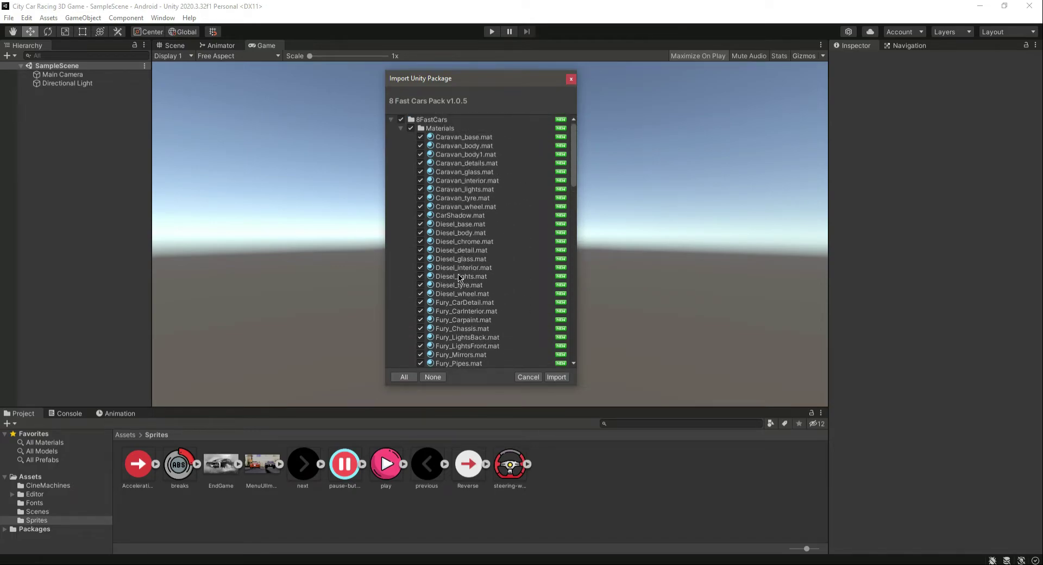
Exclude the Scenes folder with Demo.unity from the 8 Fast Cars Pack and import the rest into the project.
scroll(521, 308, down, 12)
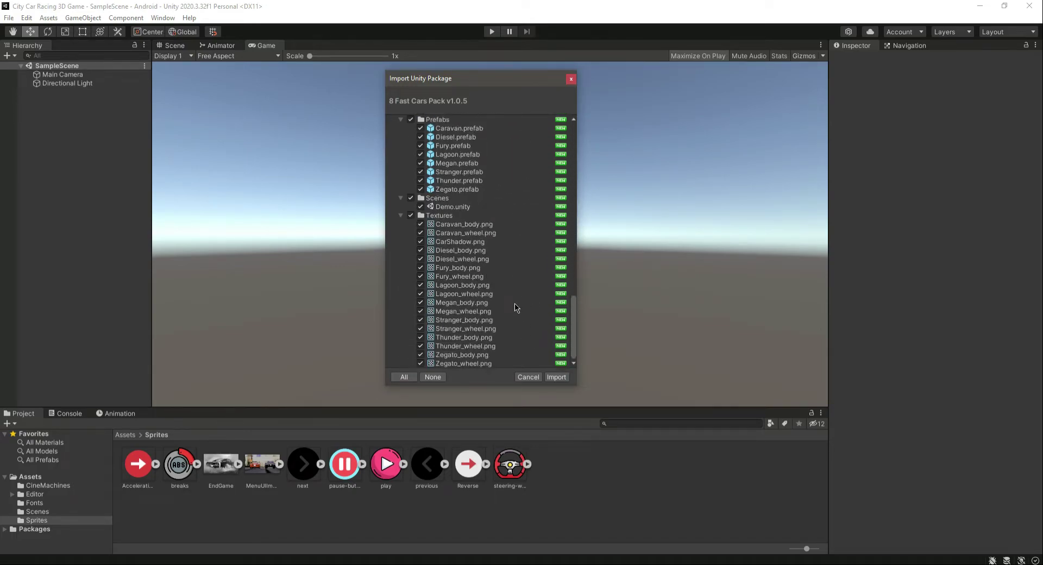
click(411, 198)
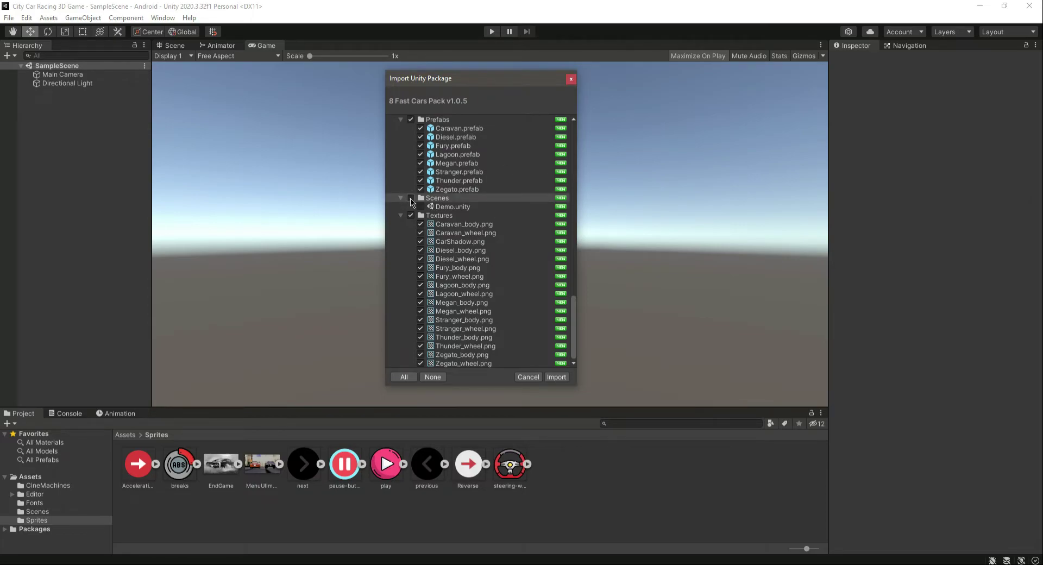
scroll(441, 299, up, 15)
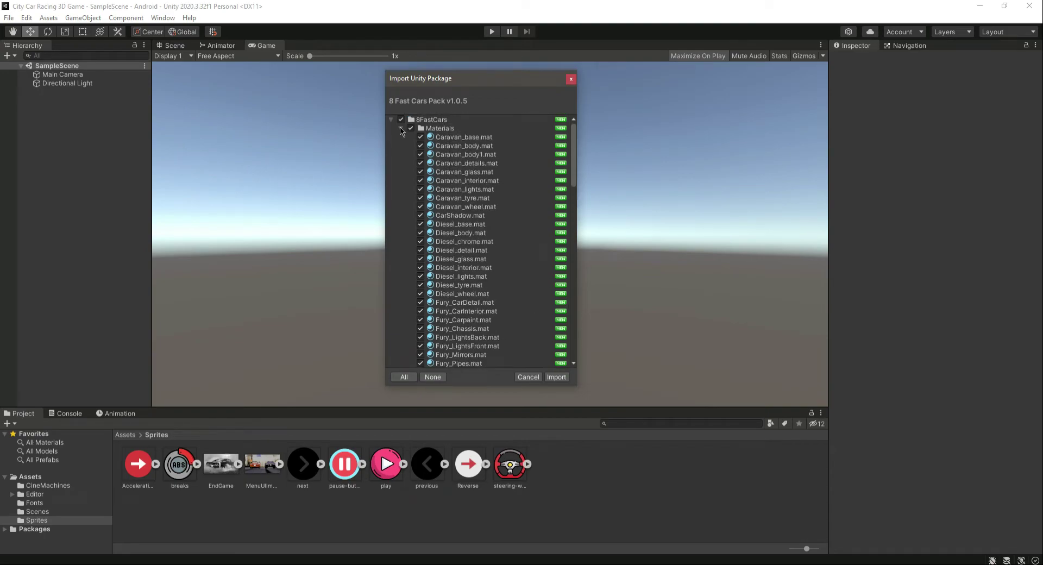
click(556, 377)
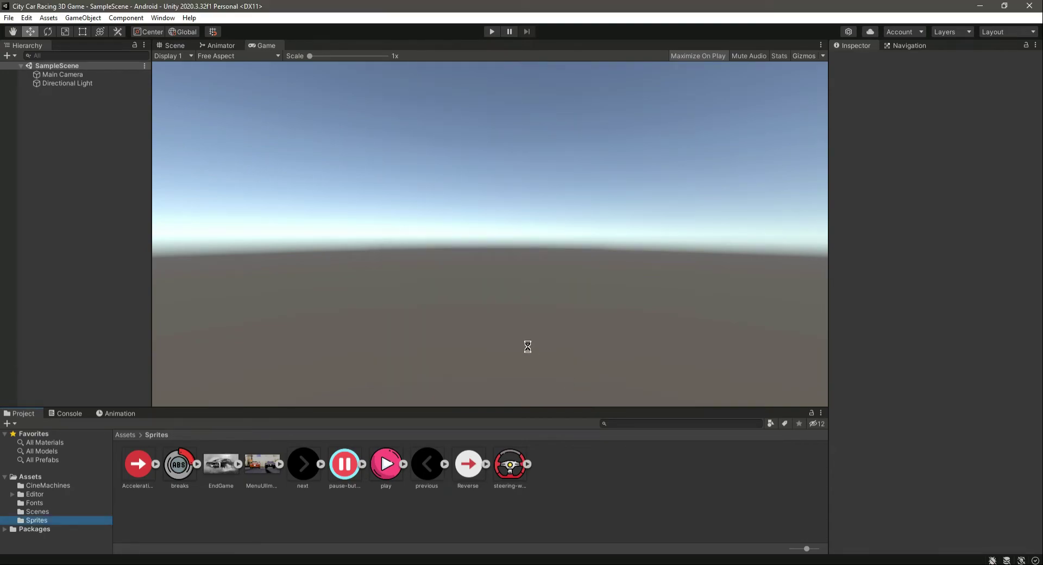
Open the console, clear the import warning and return to the project files.
click(115, 562)
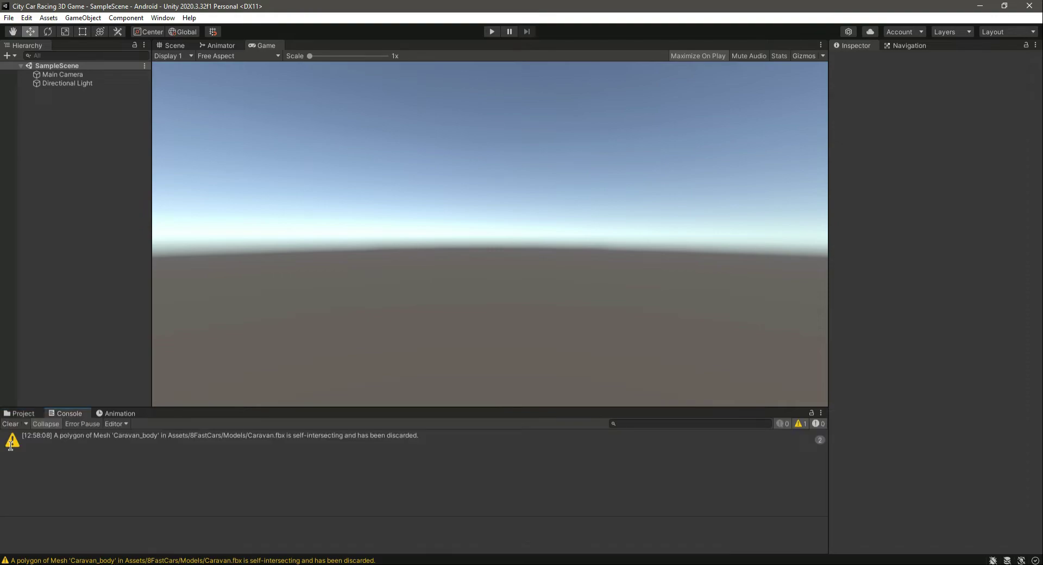
click(12, 424)
click(19, 414)
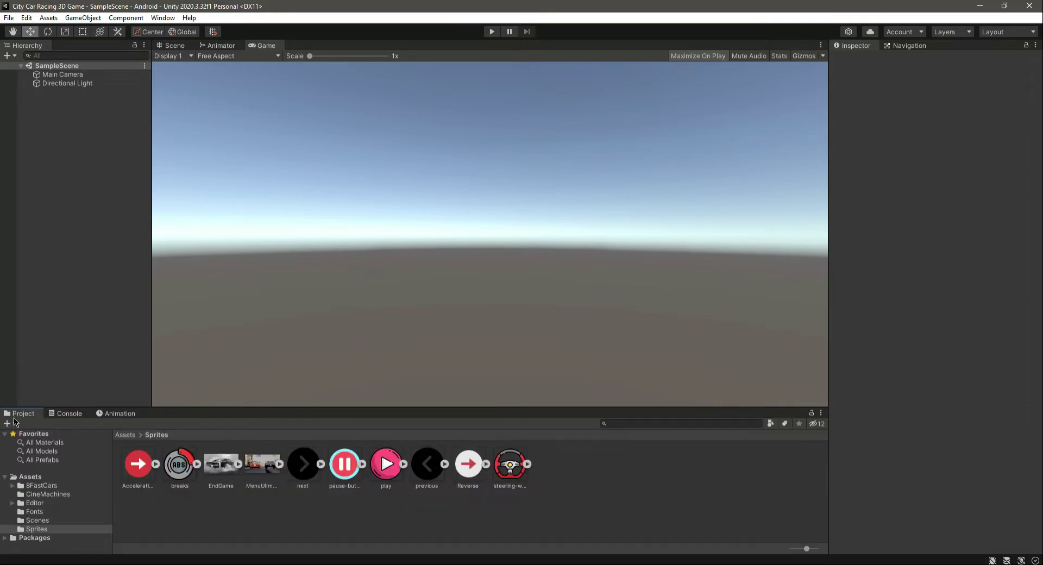
Inspect the car prefabs in the imported 8FastCars folder, ending in the project's Scenes folder.
click(43, 486)
double_click(221, 465)
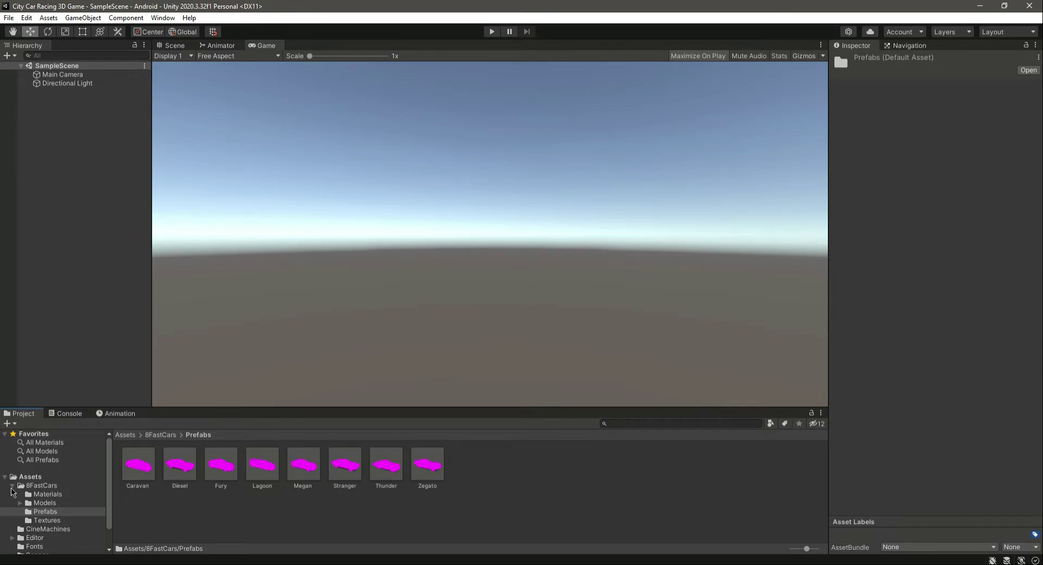
click(12, 487)
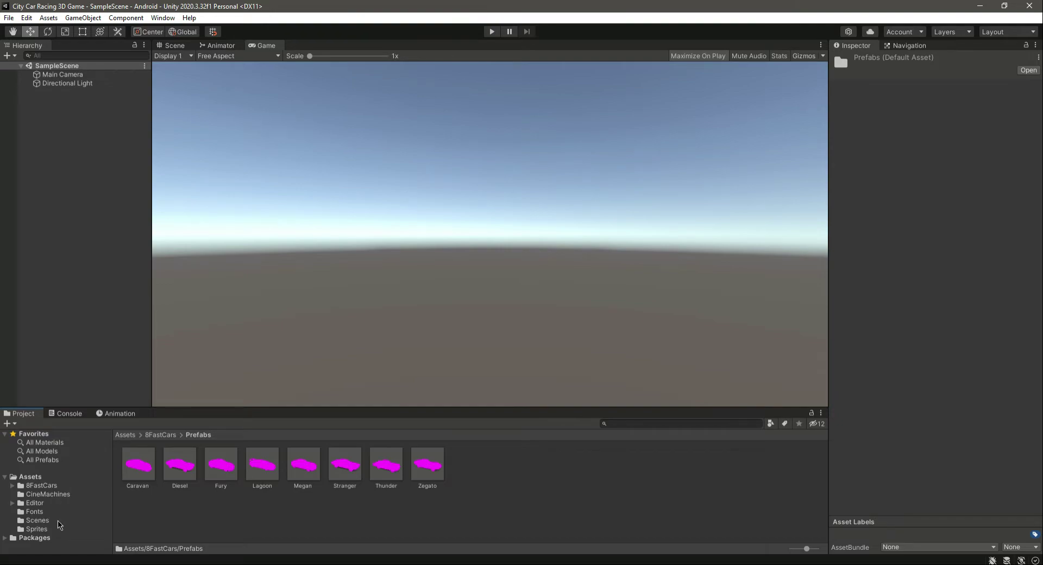
click(47, 520)
Switch to the desktop, close the Cars folder and open the Classical City Mobile v1.0 package from the Environment folder.
click(980, 5)
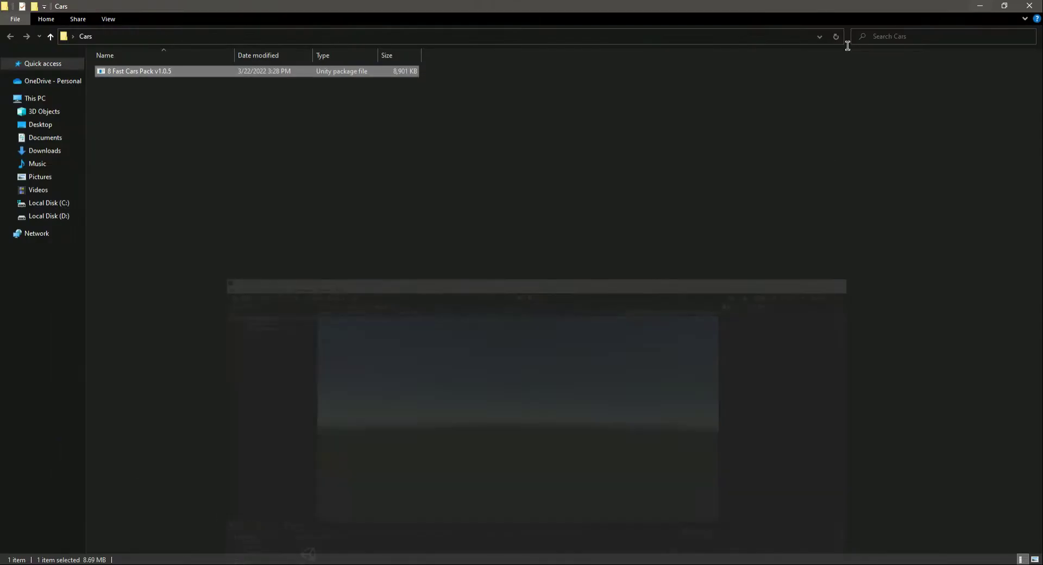
click(1030, 6)
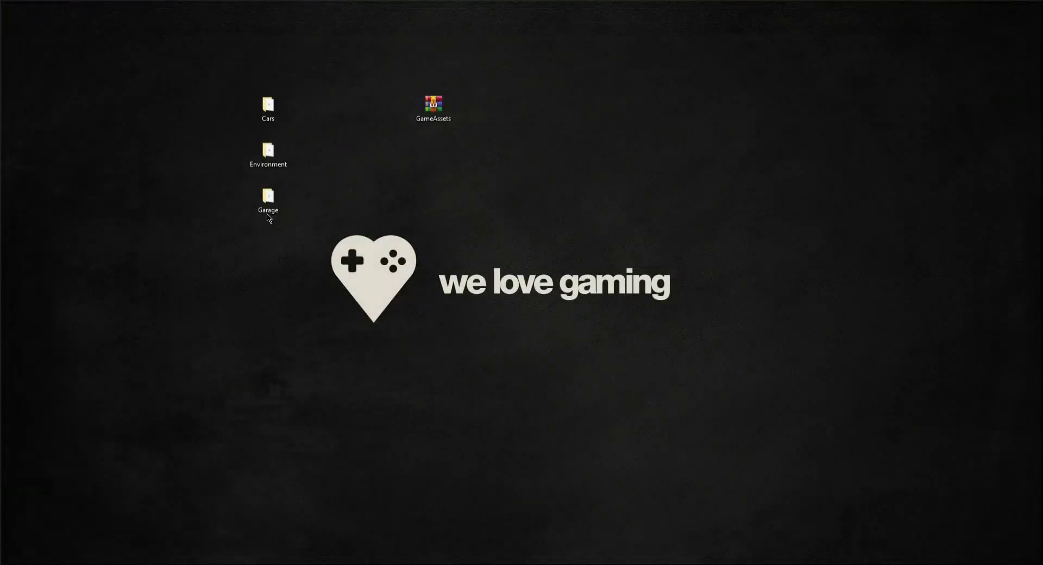
double_click(267, 161)
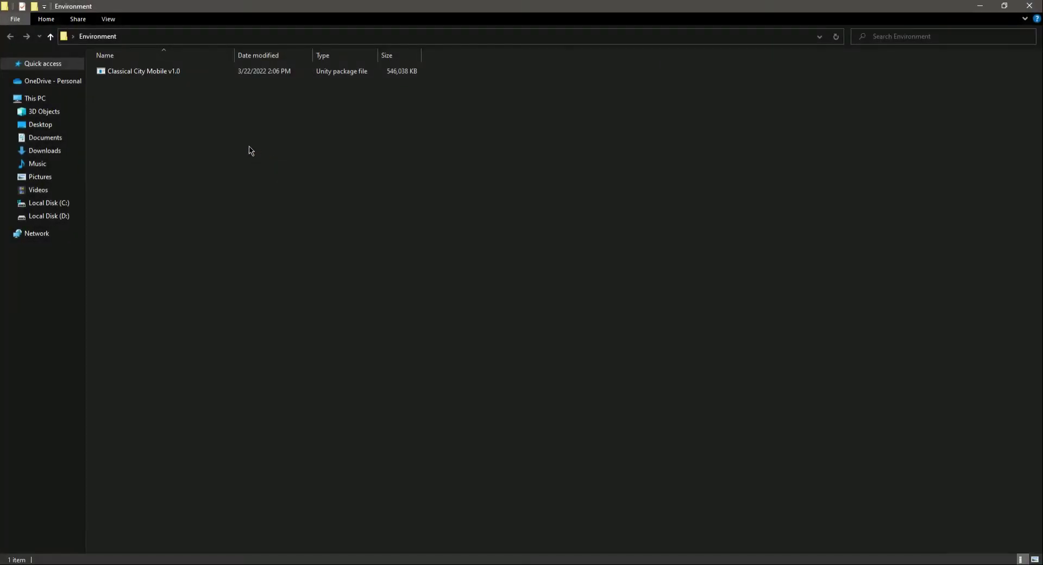
click(182, 75)
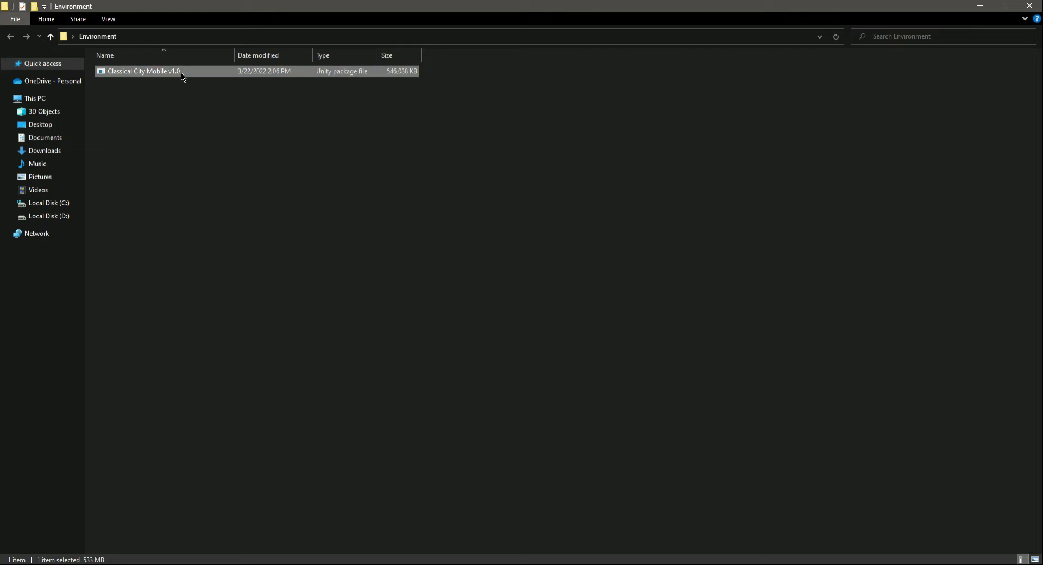
key(Return)
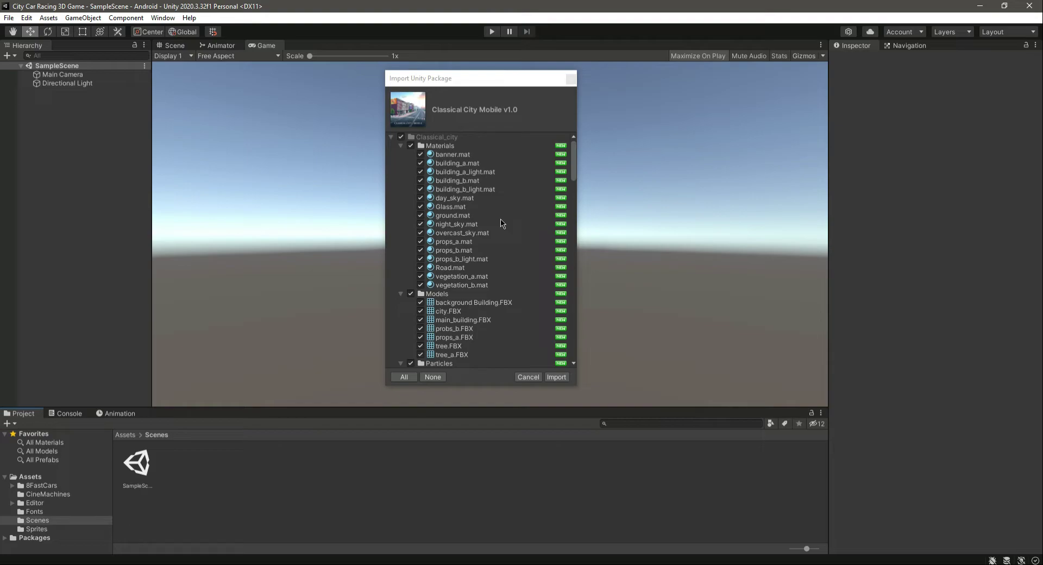
Review the Classical City Mobile v1.0 package contents and import all of its items into the project.
scroll(501, 223, down, 20)
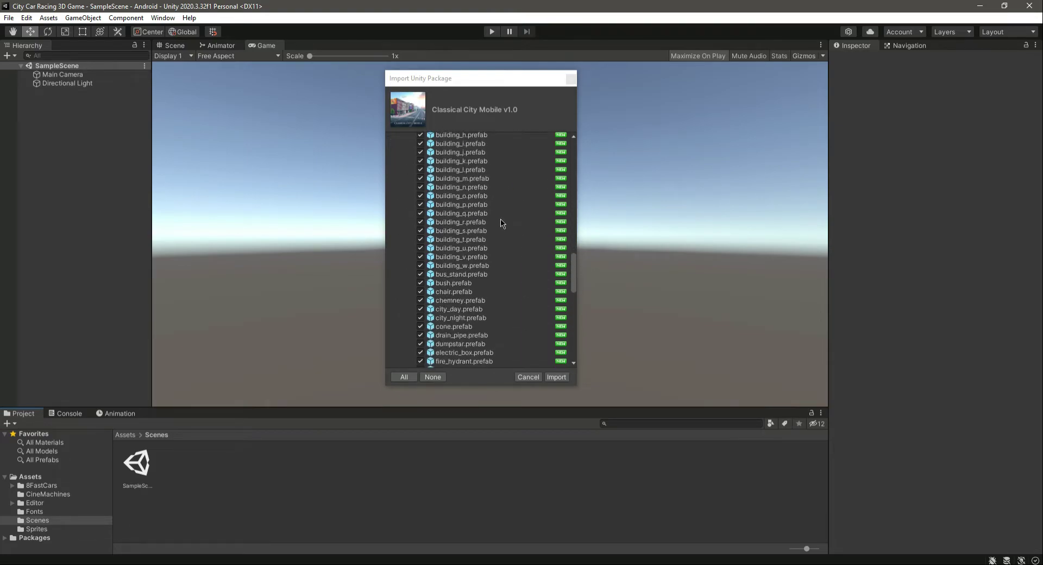
scroll(501, 233, down, 8)
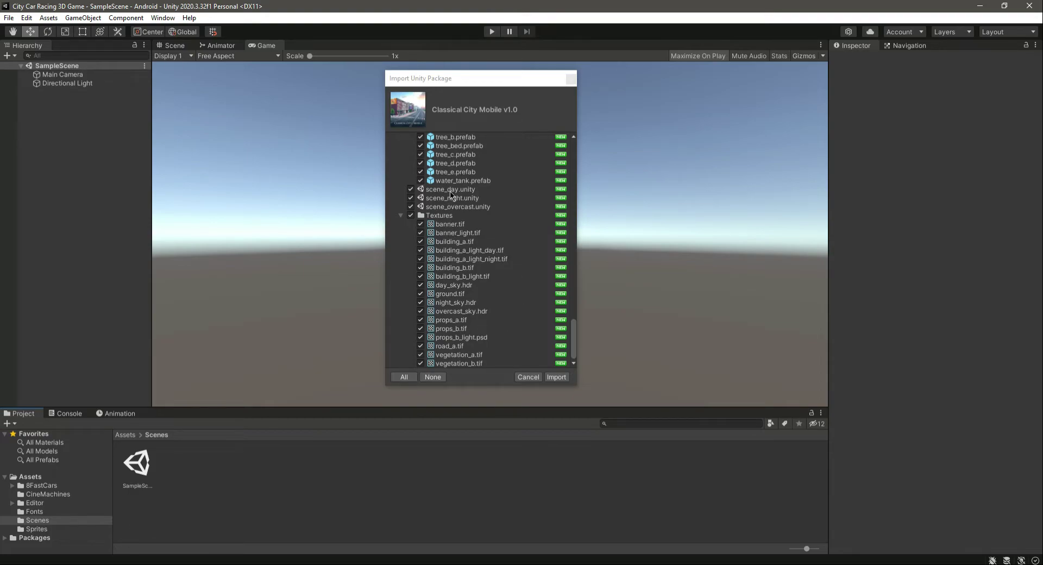
scroll(462, 250, up, 15)
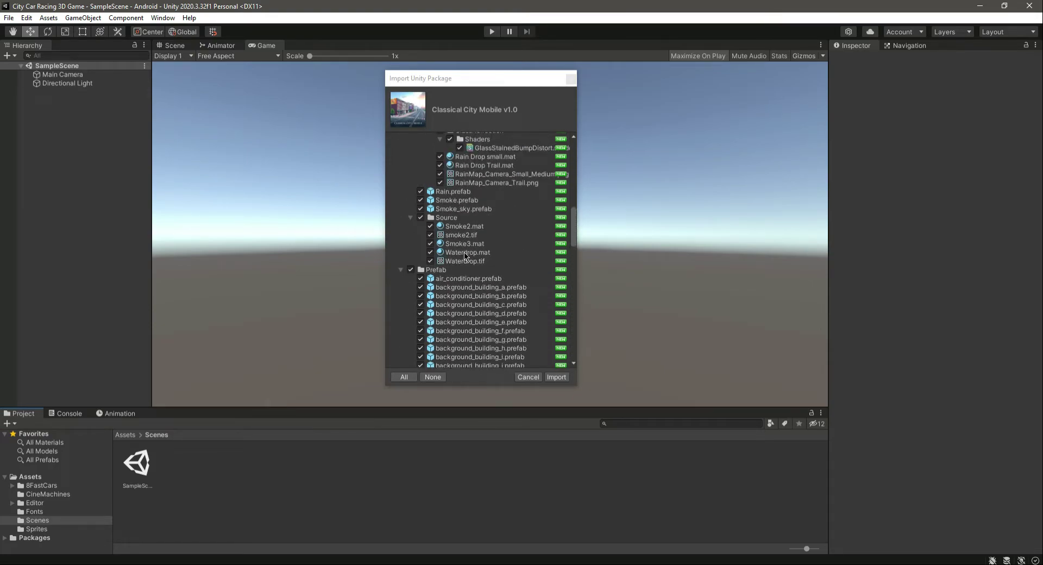
scroll(465, 256, up, 8)
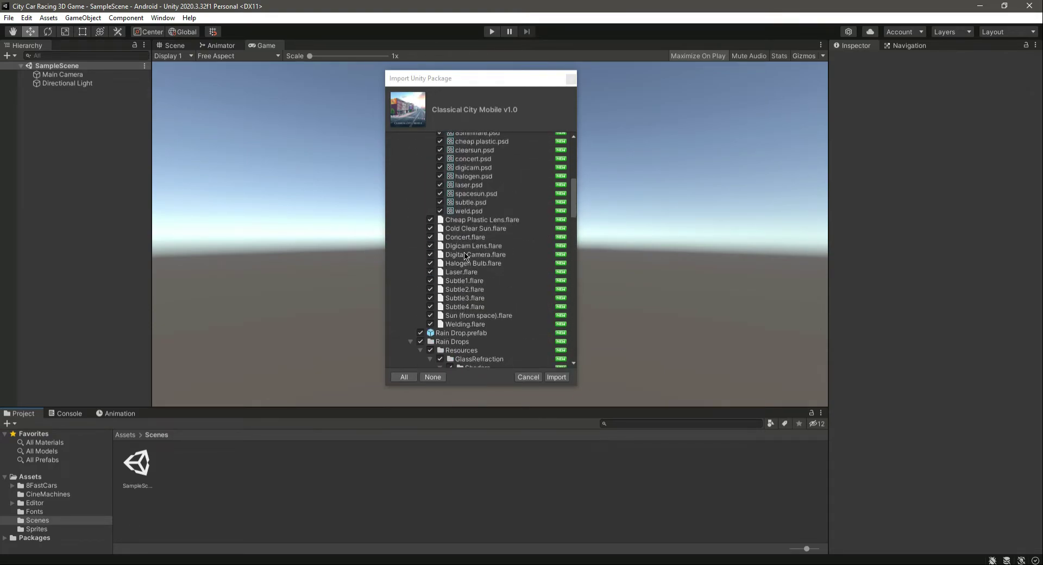
scroll(465, 255, up, 10)
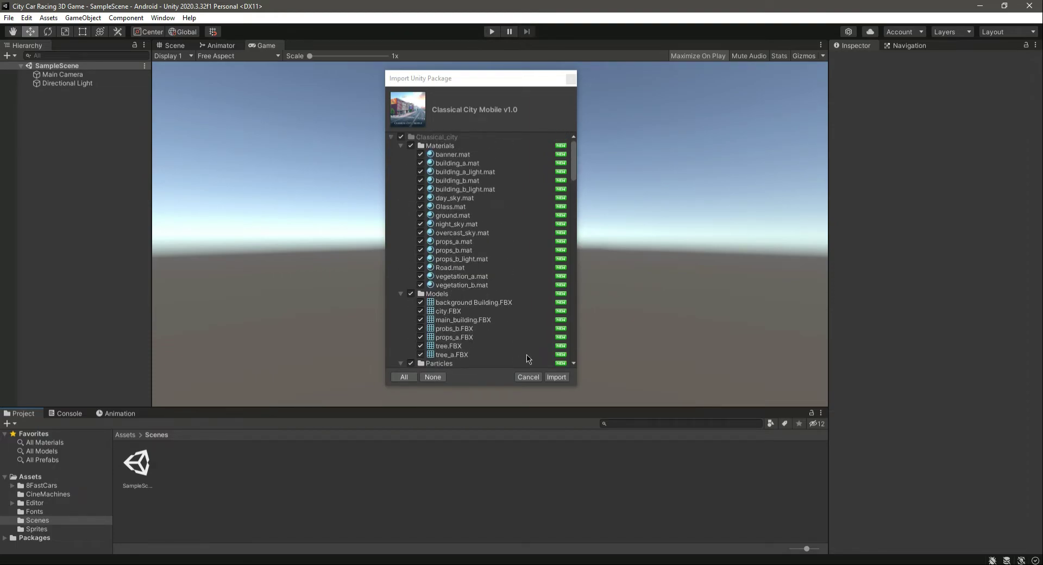
click(557, 377)
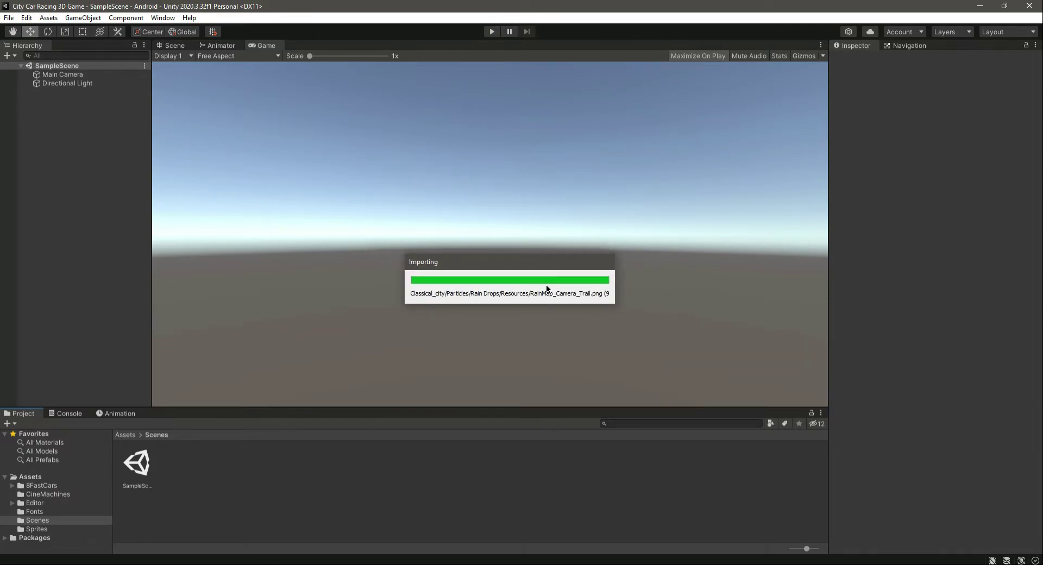
Open scene_day from the Classical_city folder and switch to the Scene view.
click(52, 504)
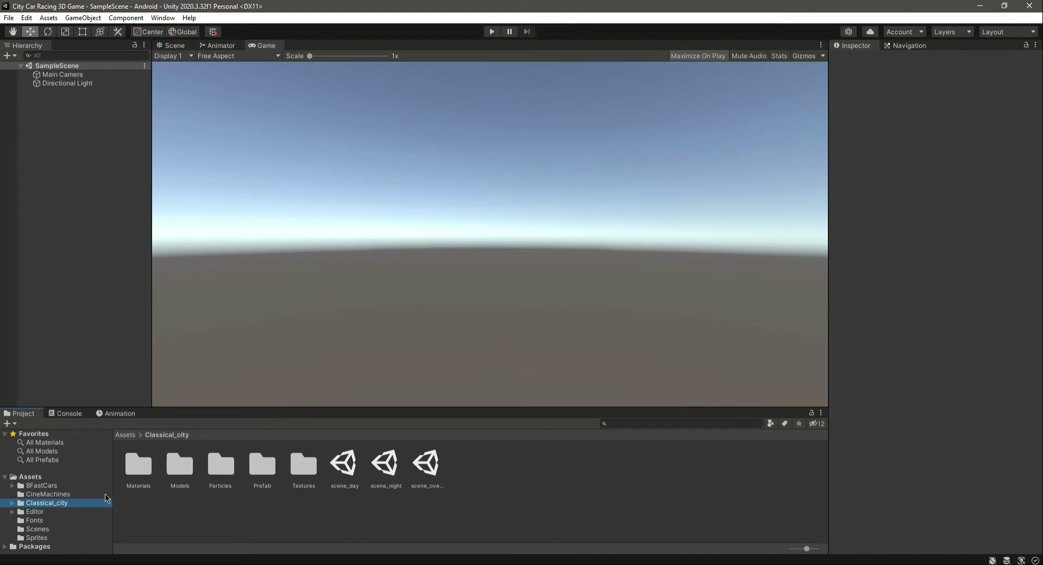
double_click(344, 464)
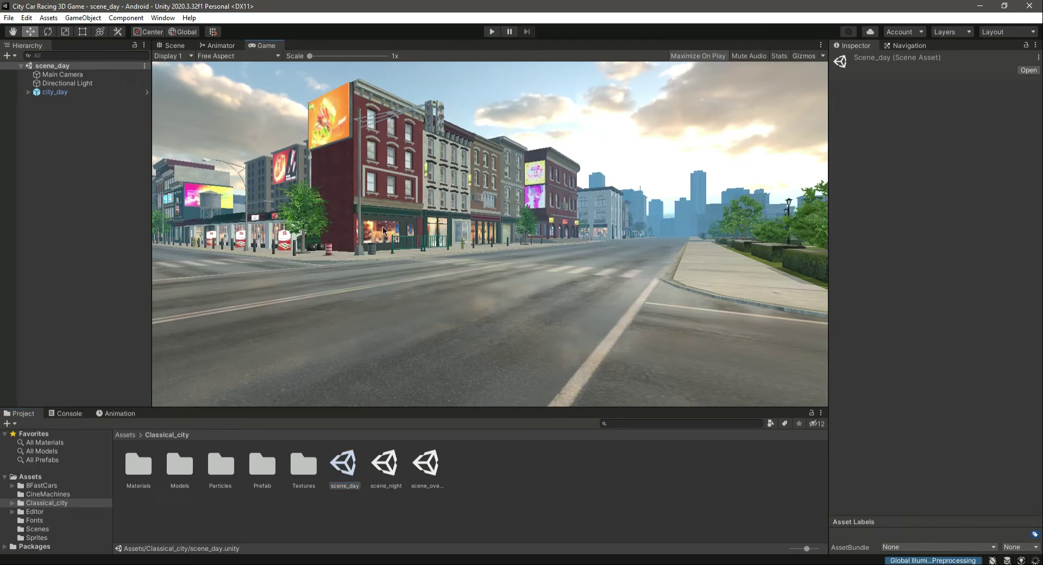
click(171, 45)
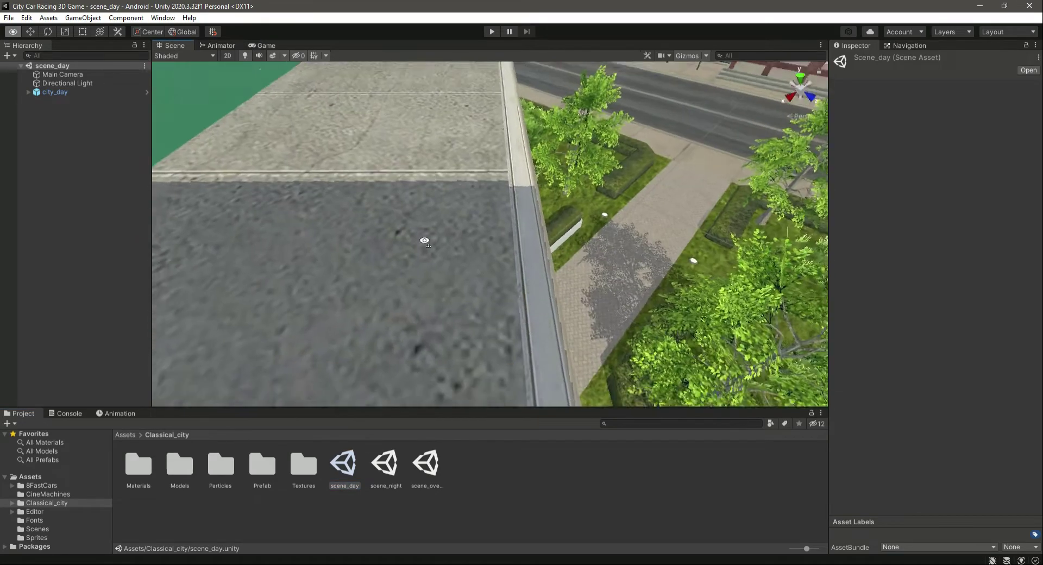
Examine the day city's buildings, parks, roads and intersections from above and at street level.
right_drag(422, 234, 481, 214)
key(w)
right_drag(308, 261, 672, 266)
right_drag(259, 285, 428, 283)
scroll(427, 283, down, 6)
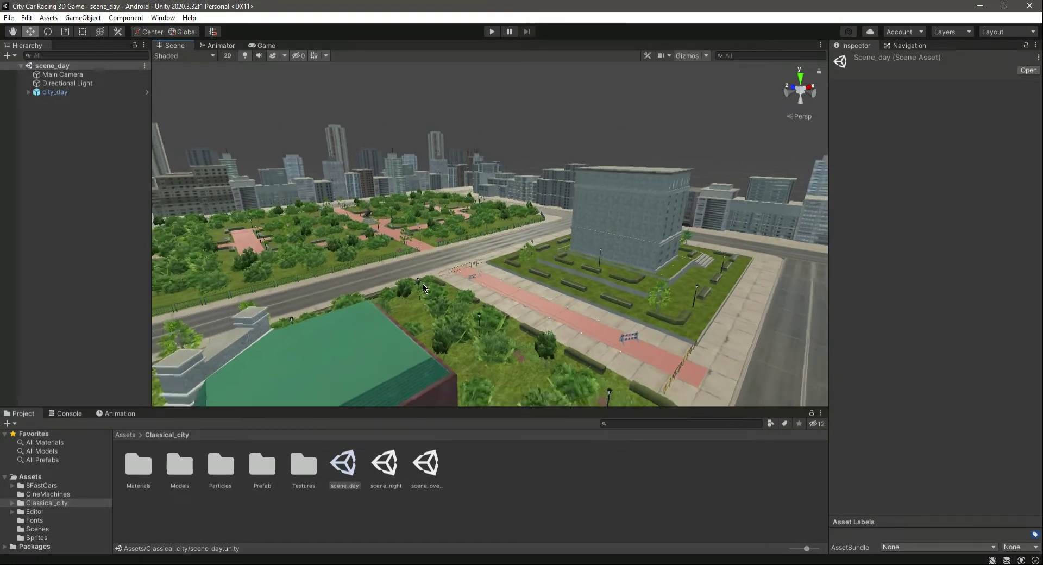
scroll(427, 287, down, 7)
right_drag(530, 275, 537, 354)
scroll(536, 314, up, 6)
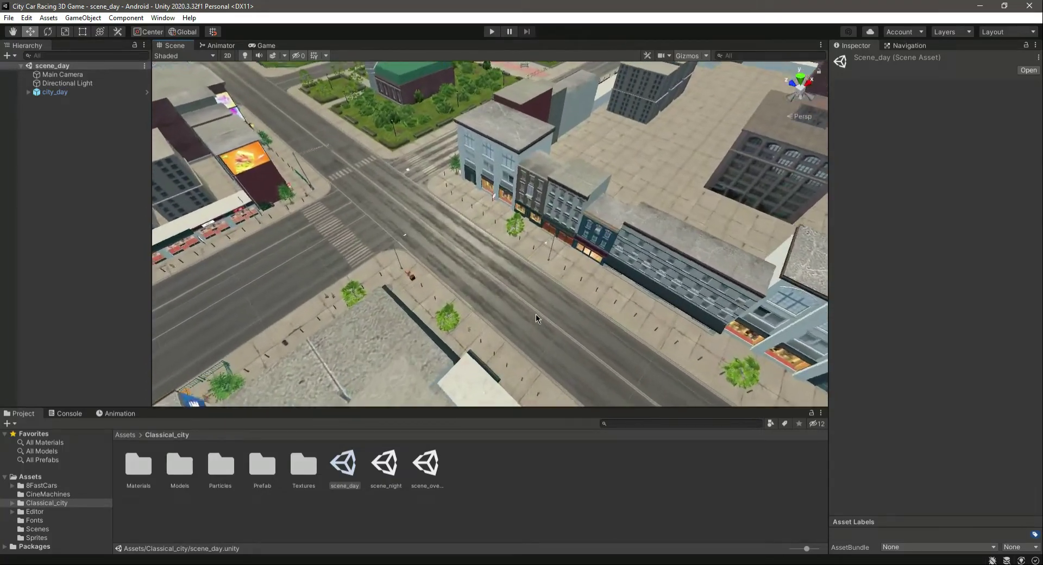
scroll(536, 314, up, 7)
right_drag(536, 314, 553, 274)
scroll(399, 192, up, 3)
key(s)
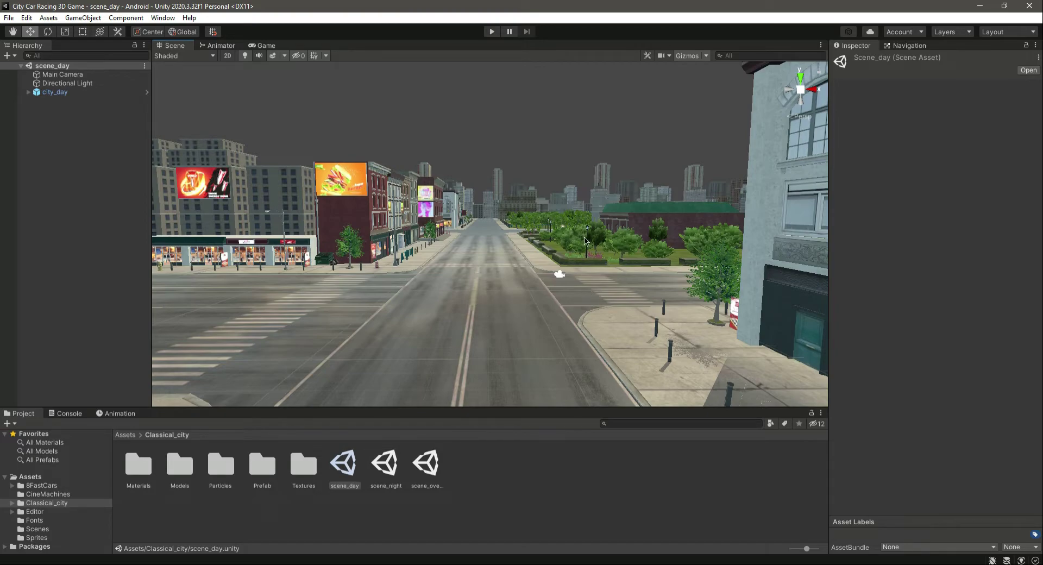
right_drag(526, 196, 519, 262)
scroll(525, 282, up, 3)
right_drag(403, 302, 406, 233)
Switch to the desktop, open the Mobile Garage Vol 2 package from the Garage folder and import all of its items into the project.
click(979, 6)
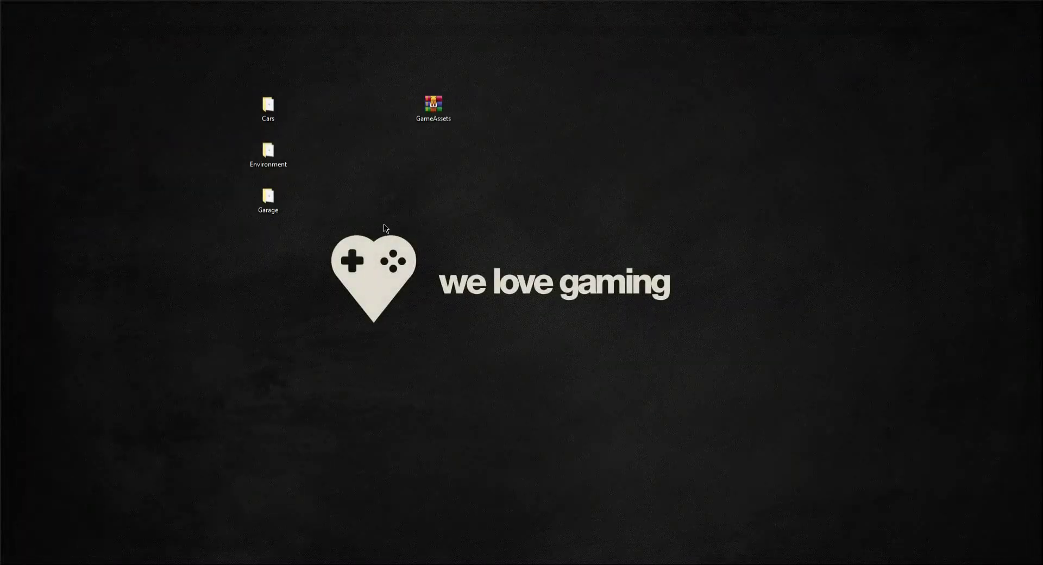
double_click(271, 203)
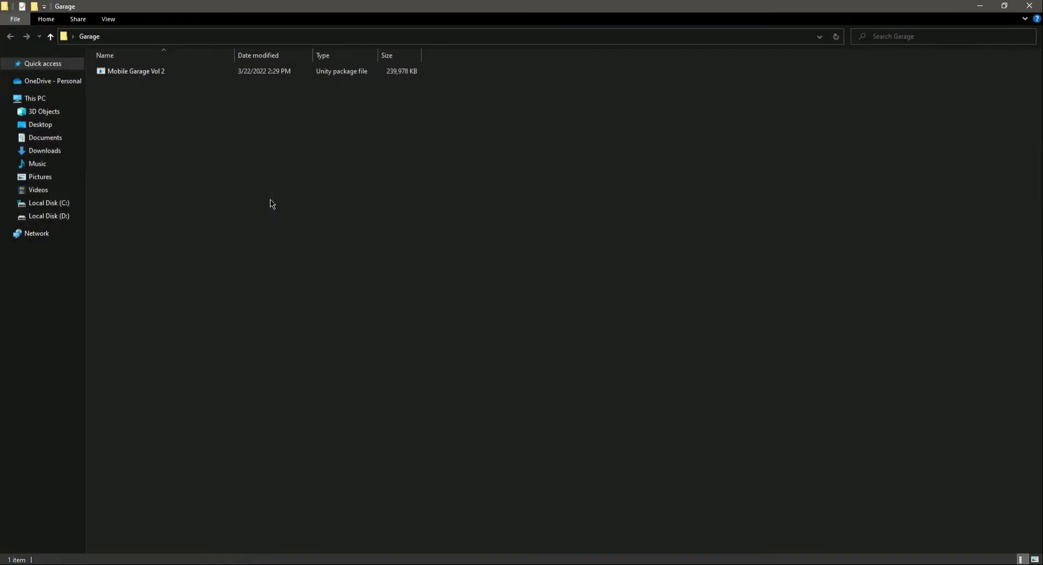
click(144, 73)
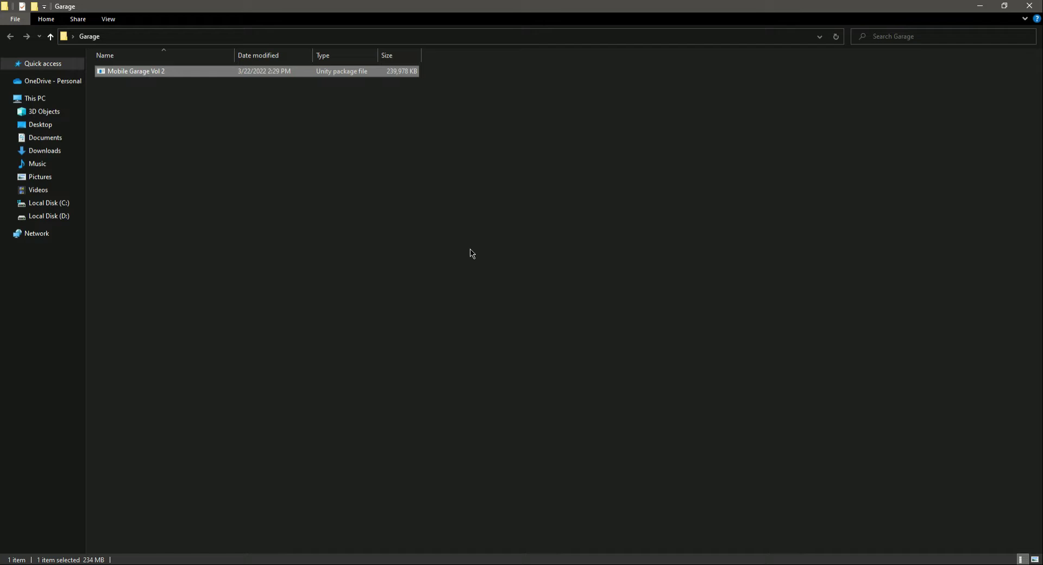
key(Return)
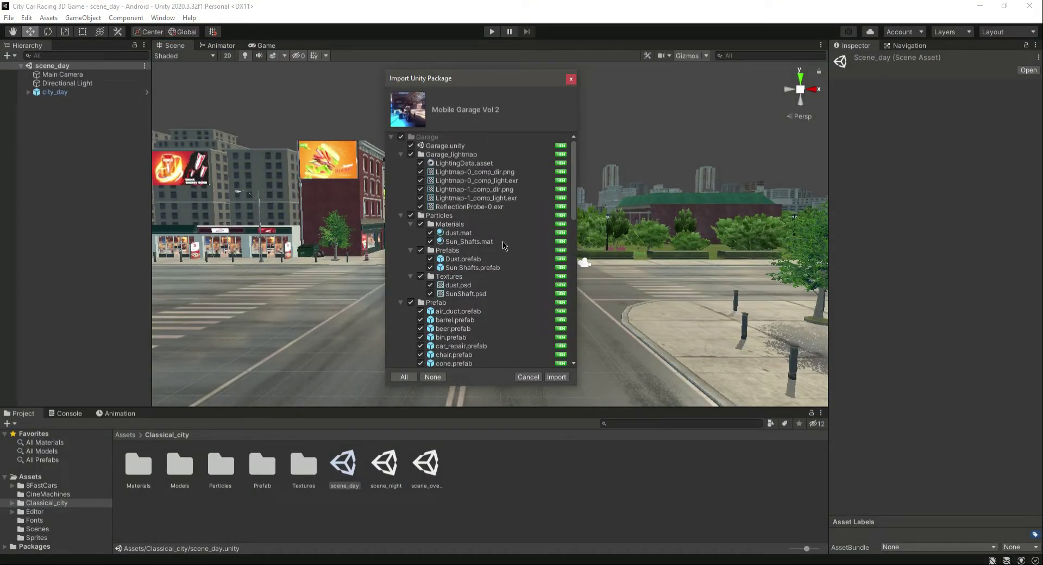
scroll(503, 267, down, 10)
scroll(503, 267, up, 10)
click(557, 377)
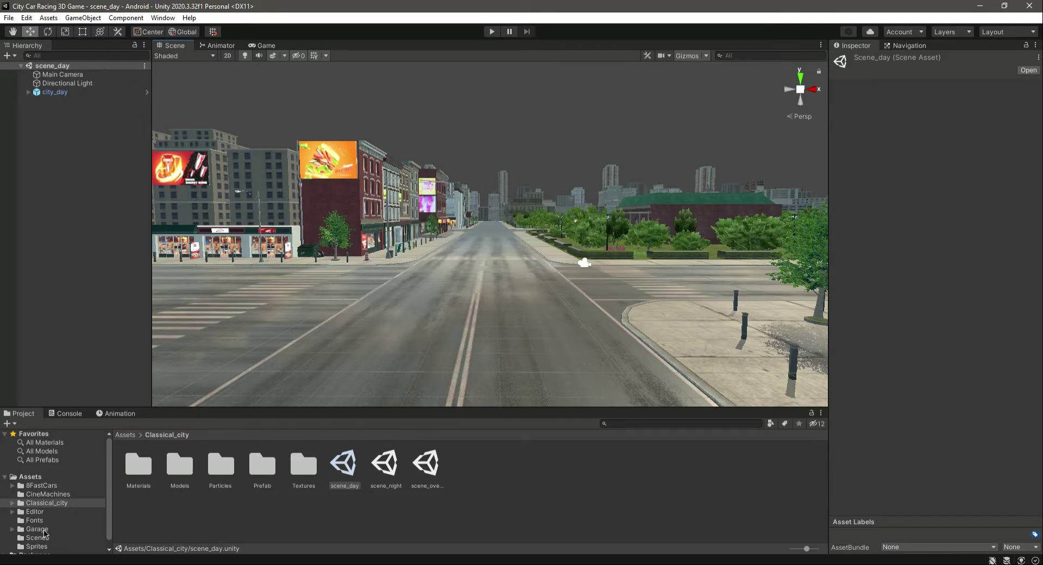
Open the Garage scene from the Garage folder in the project assets.
click(37, 529)
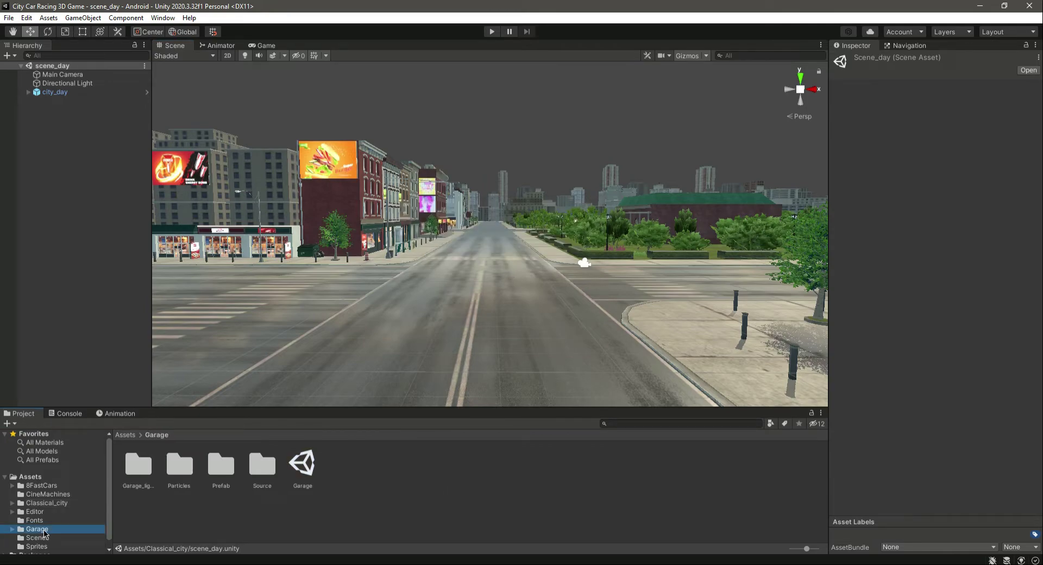
click(305, 469)
double_click(304, 467)
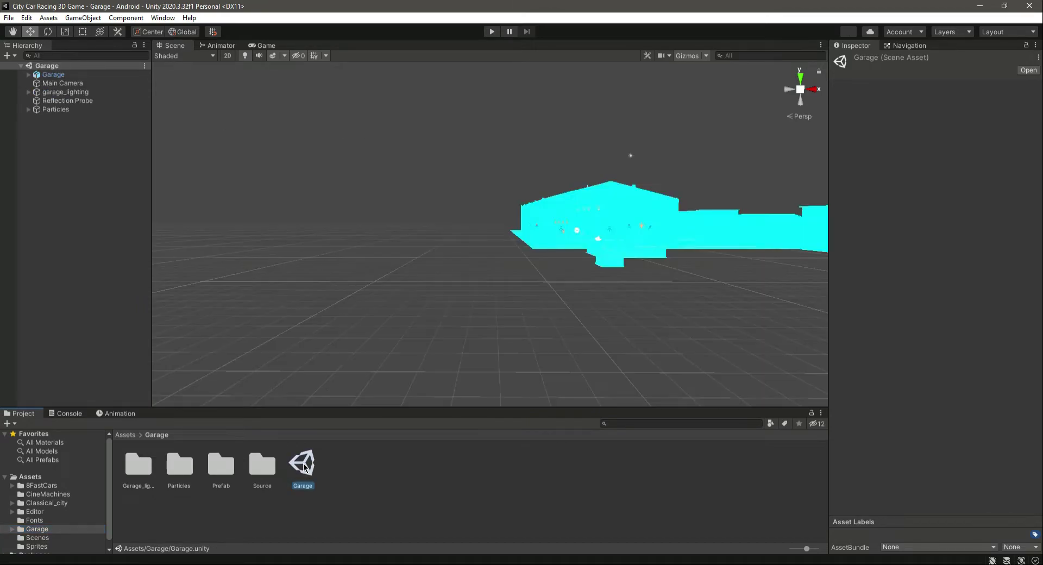
Examine the garage's interior, floor and lighting, and the surrounding yard with its outbuildings from above.
right_drag(386, 275, 465, 260)
scroll(465, 261, up, 6)
scroll(466, 262, up, 10)
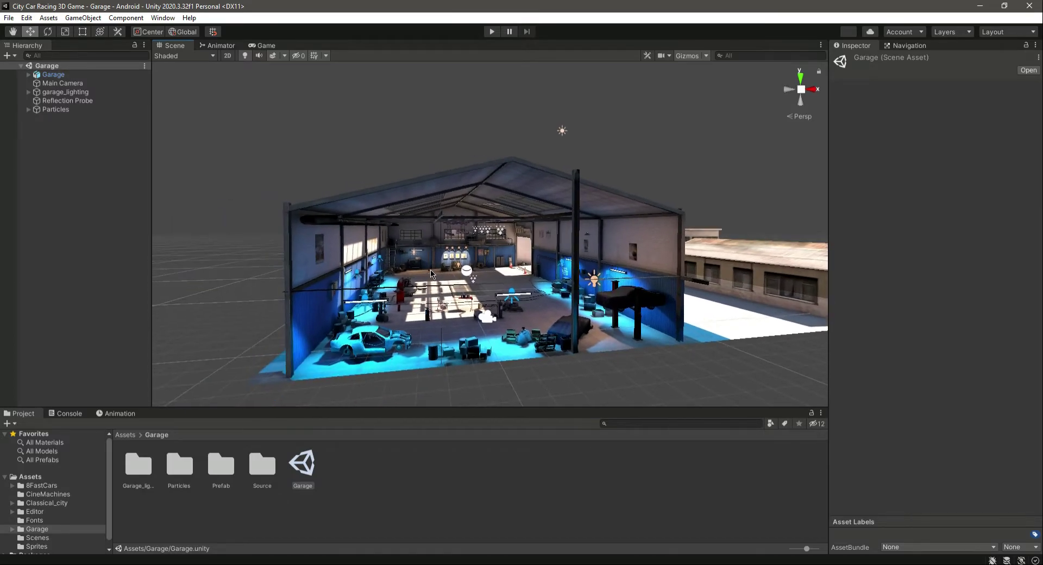
scroll(433, 273, up, 10)
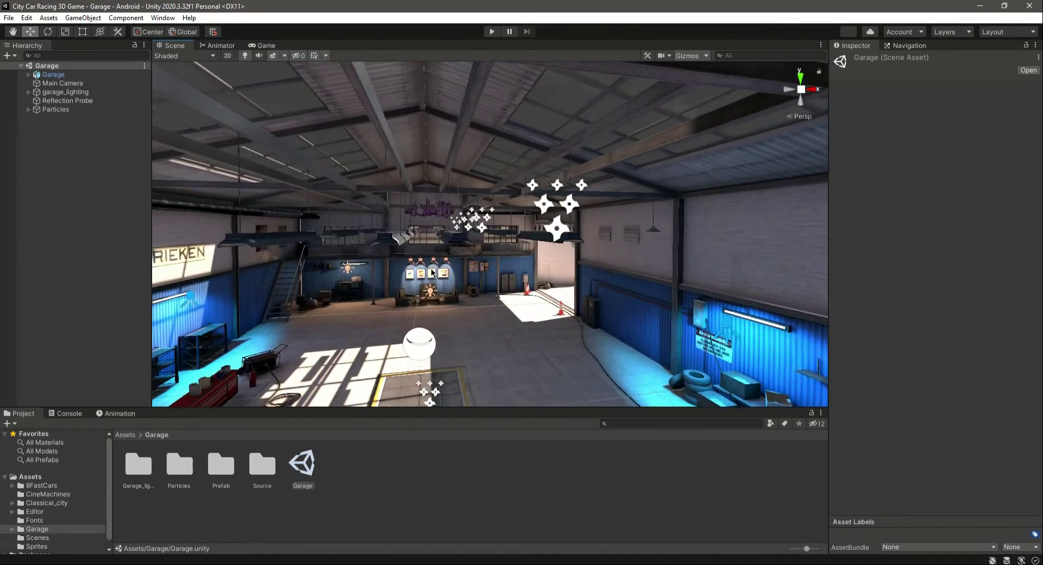
scroll(408, 281, up, 5)
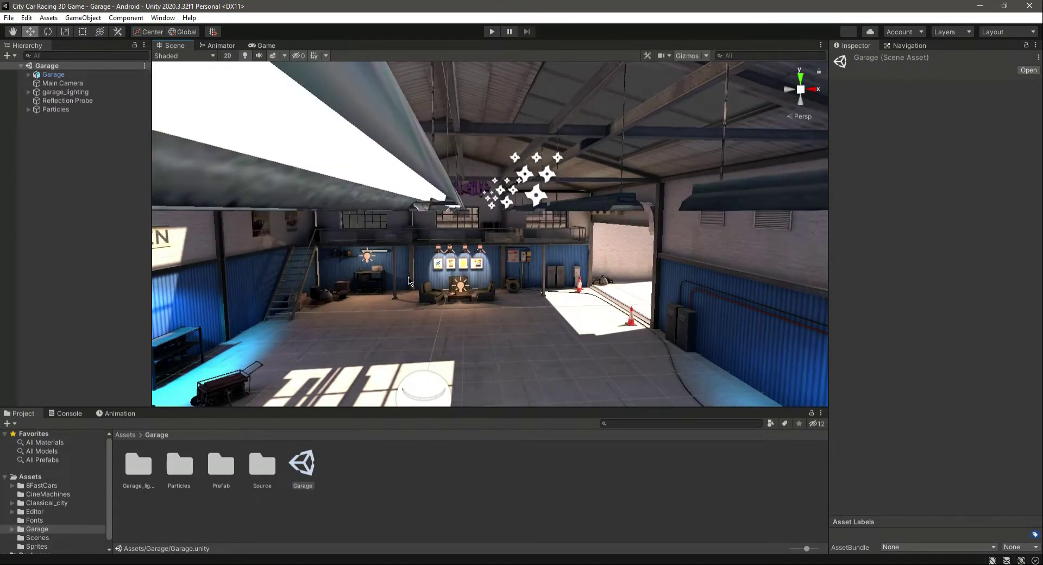
right_drag(423, 284, 437, 305)
scroll(437, 304, up, 3)
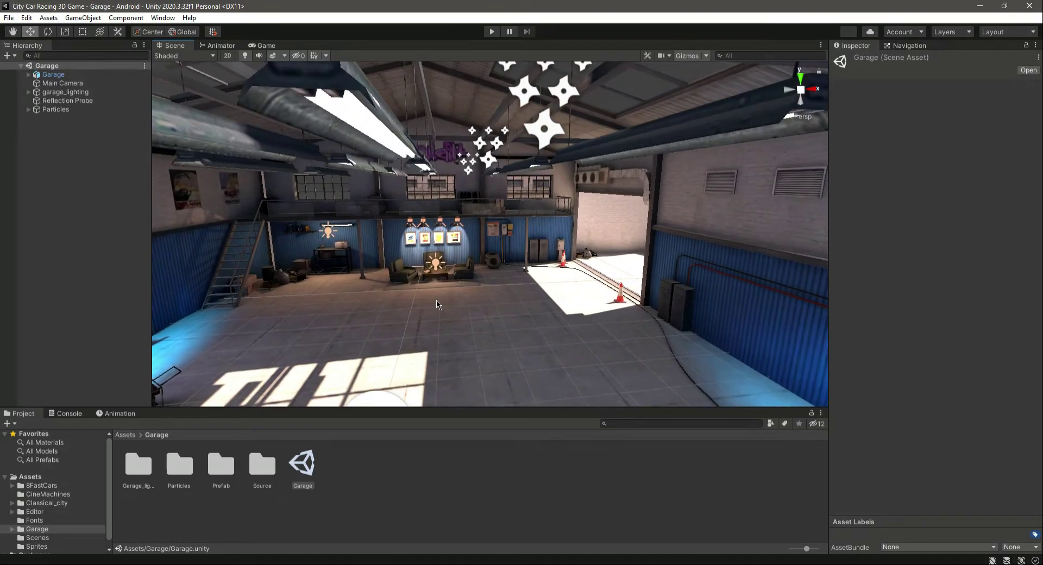
scroll(456, 305, up, 10)
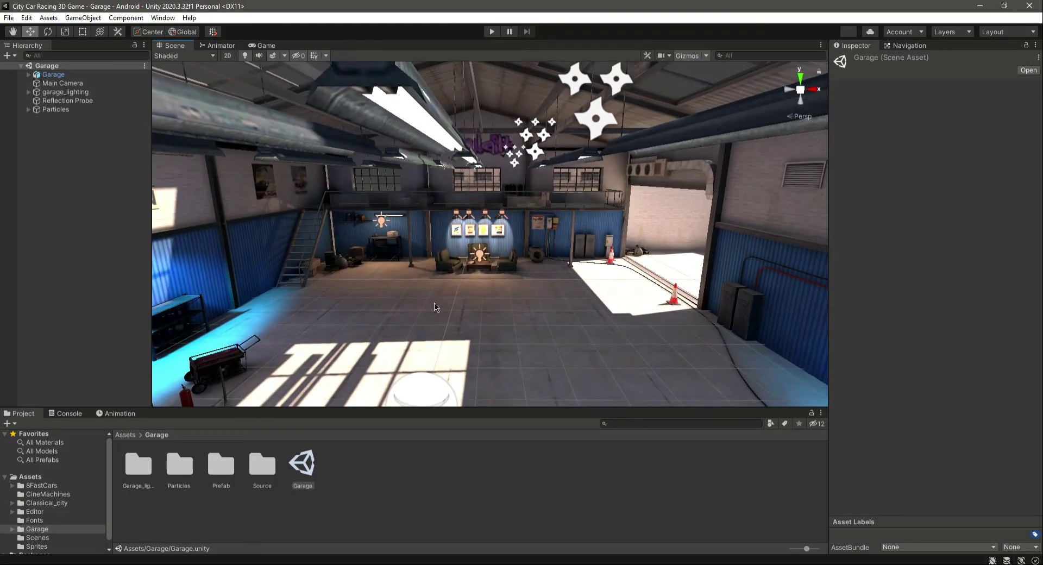
right_drag(435, 306, 488, 276)
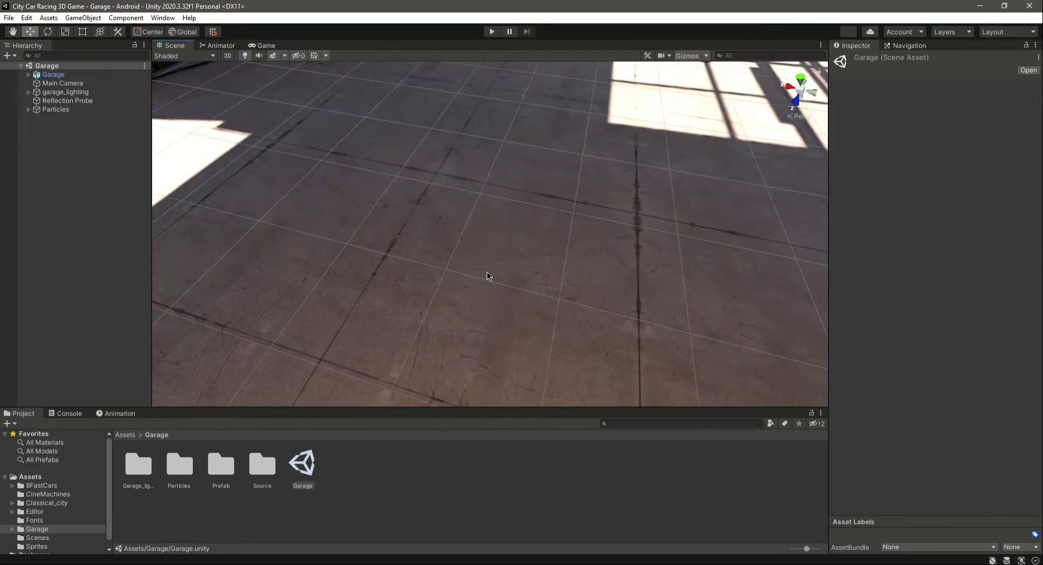
scroll(488, 276, down, 1)
scroll(487, 270, down, 15)
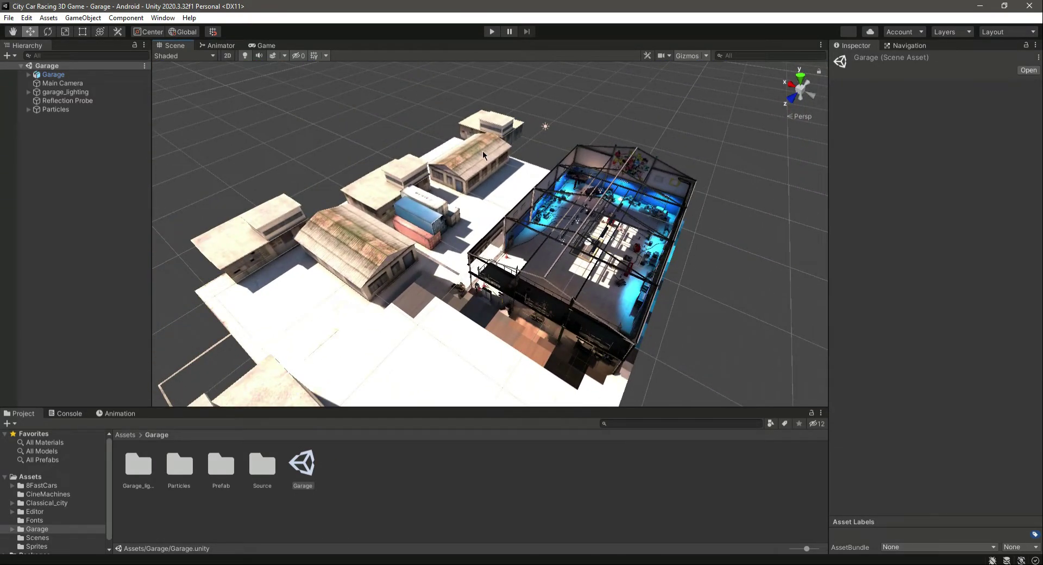
Try to delete the rusty-roofed outbuilding Box167 beside the garage and dismiss the dialog.
click(483, 152)
key(Delete)
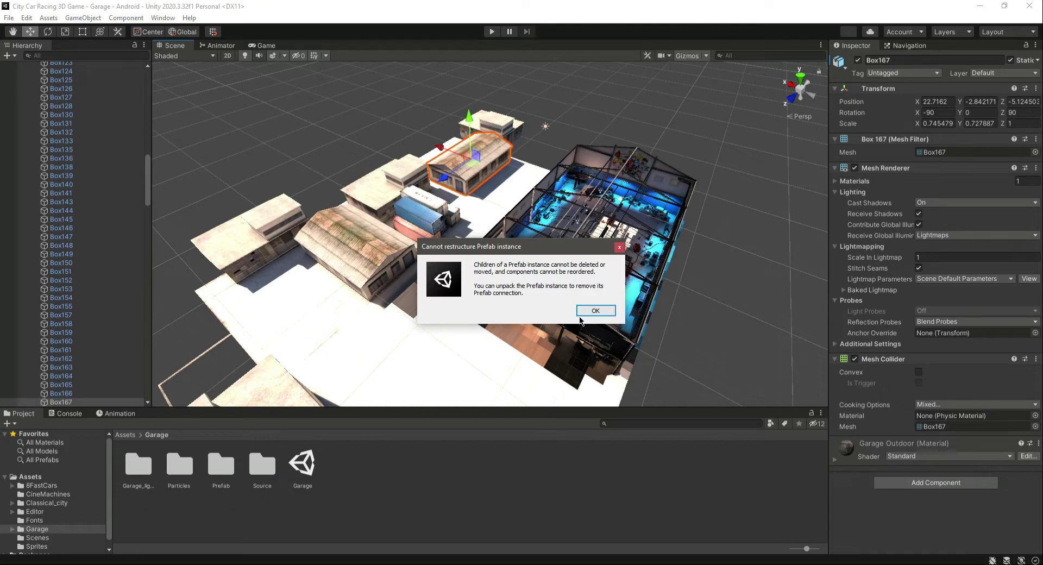
click(619, 247)
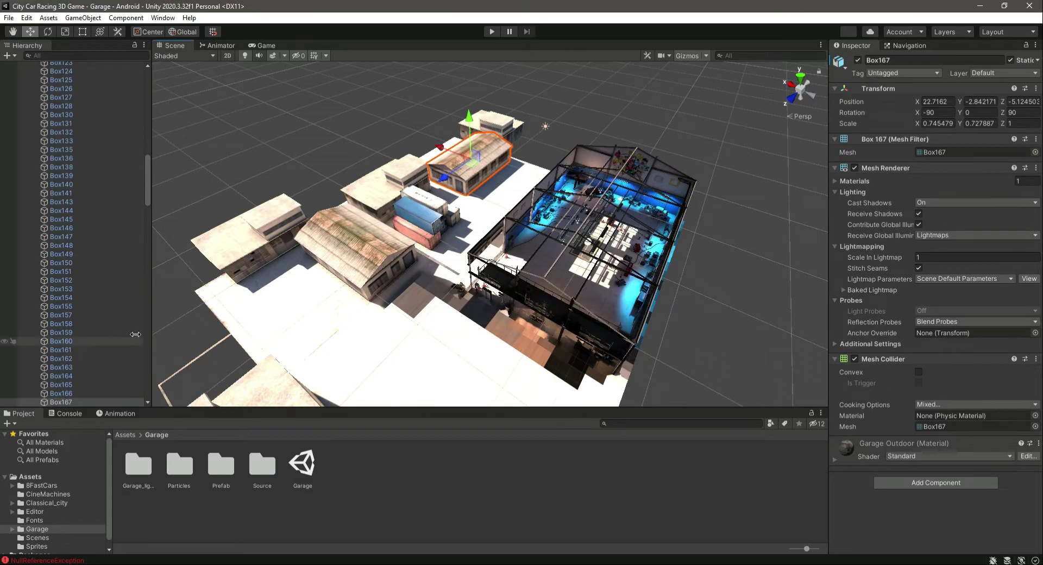
Unpack the Garage prefab instance in the scene and save the scene.
drag(148, 191, 149, 87)
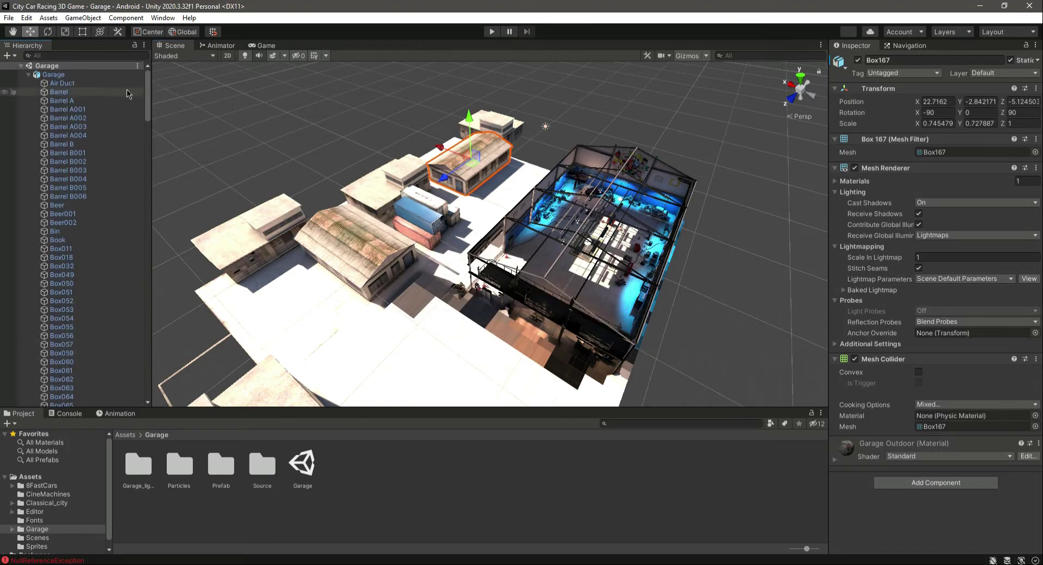
click(29, 74)
click(54, 74)
right_click(52, 75)
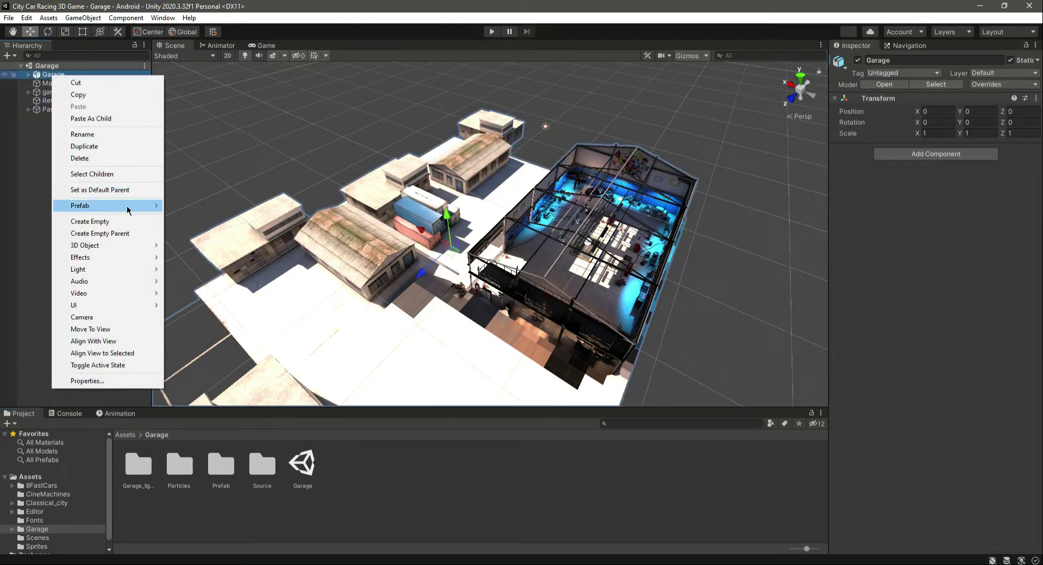
mouse_move(128, 210)
click(213, 256)
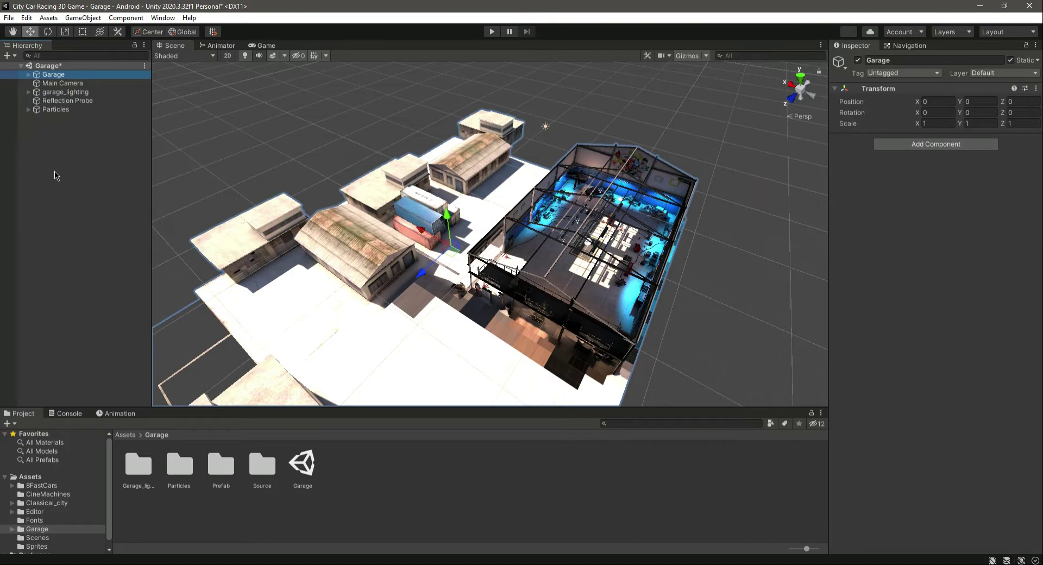
key(ctrl+s)
click(55, 152)
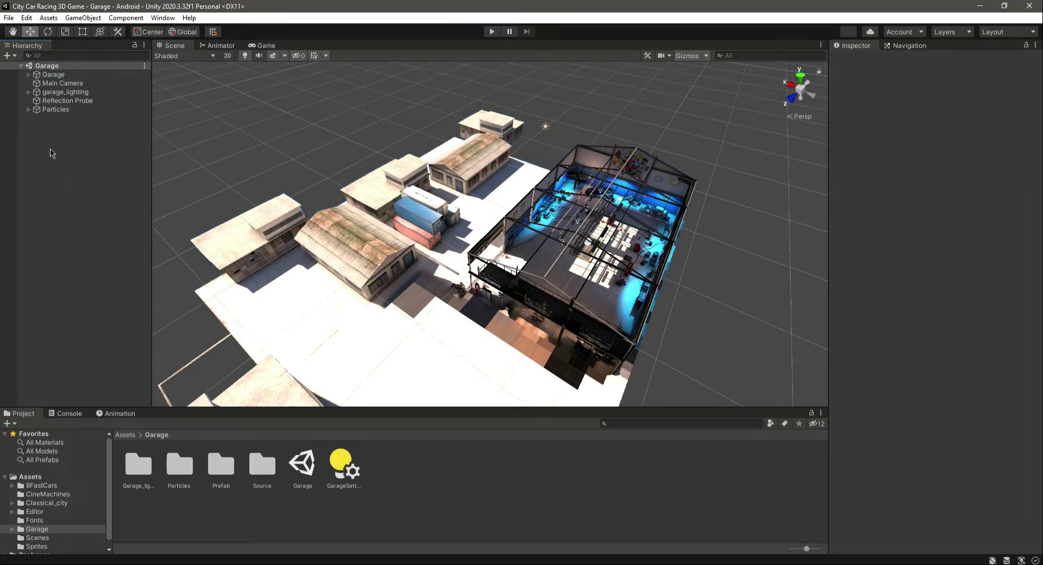
Create an empty game object in the scene and name it Environment.
right_click(52, 153)
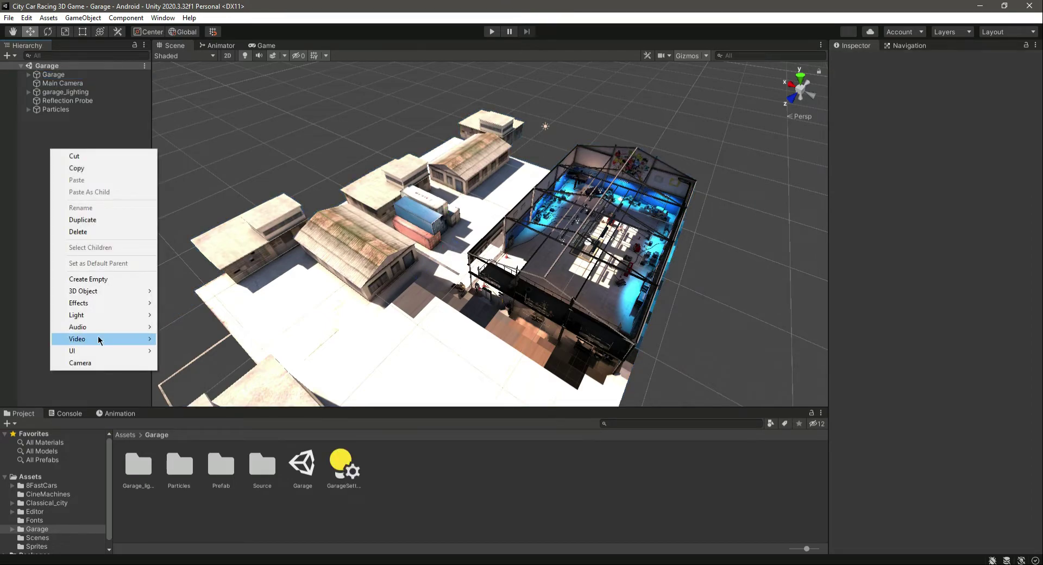
click(103, 281)
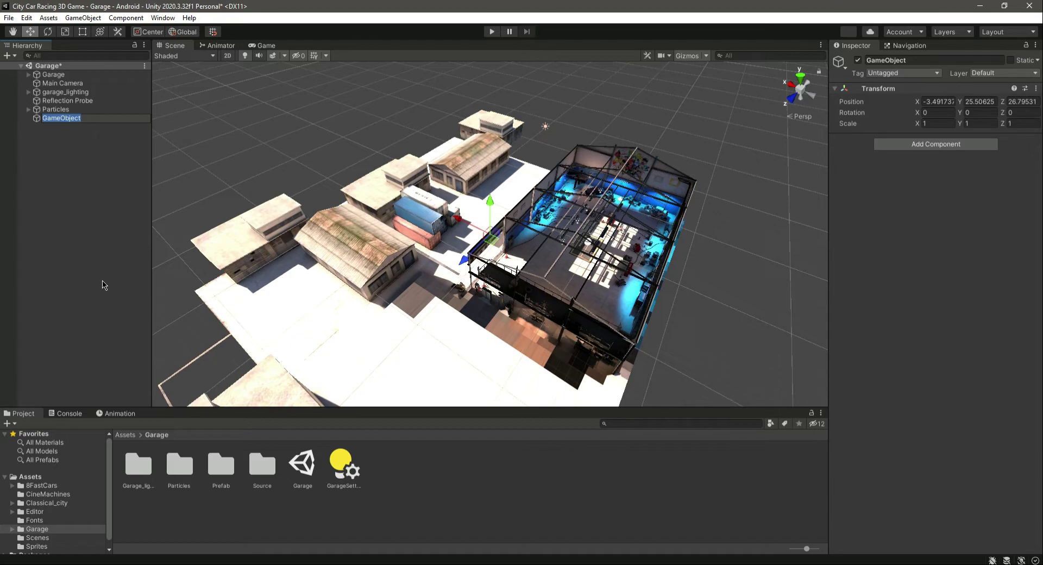
text(Env)
key(Left)
key(Left)
key(Left)
key(Left)
text(n)
key(Return)
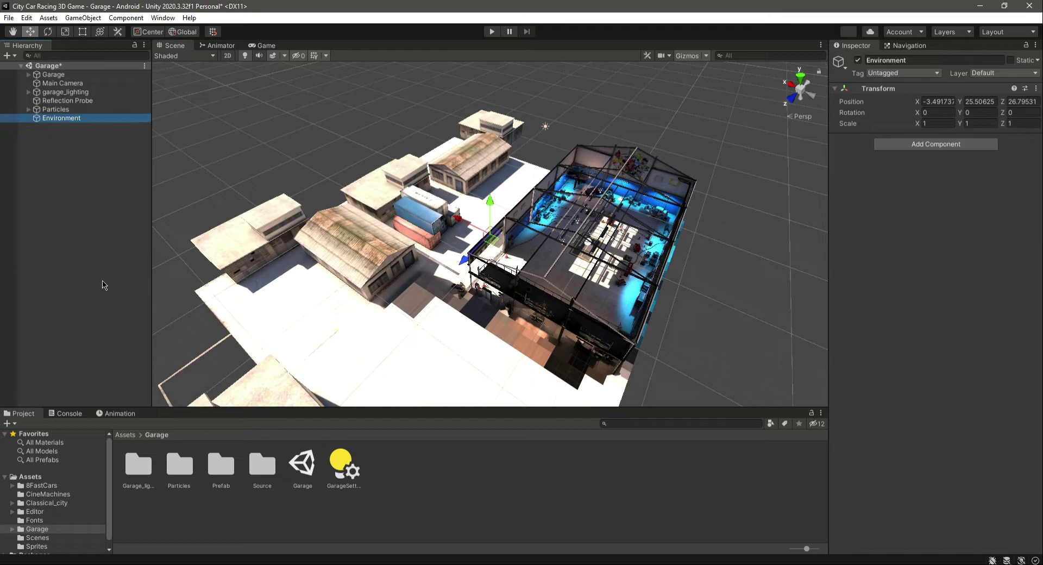
Parent Garage, garage_lighting, Reflection Probe and Particles under Environment, collapse the group and save the scene.
click(59, 109)
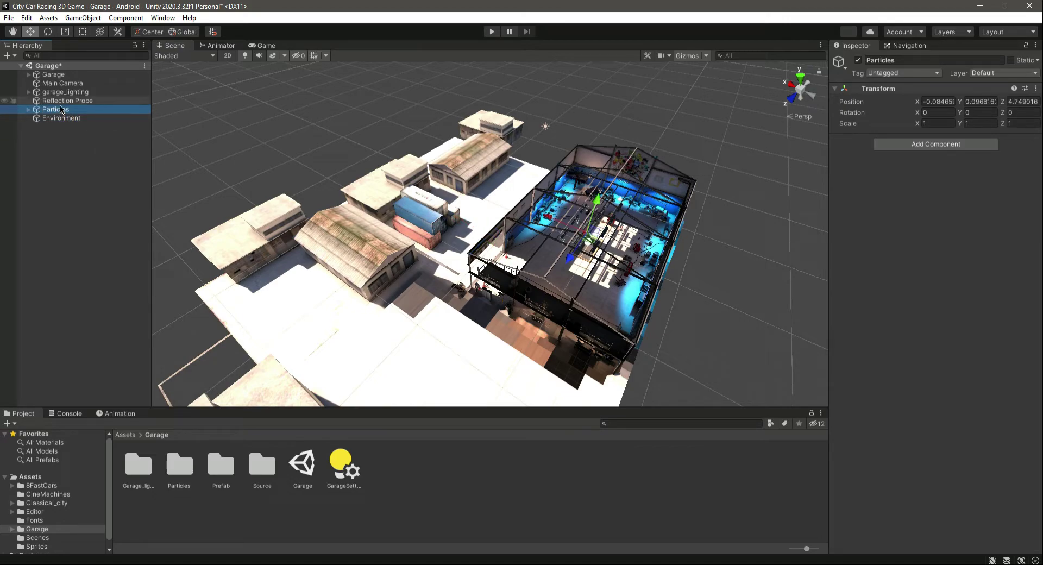
ctrl+click(61, 99)
ctrl+click(59, 93)
ctrl+click(60, 76)
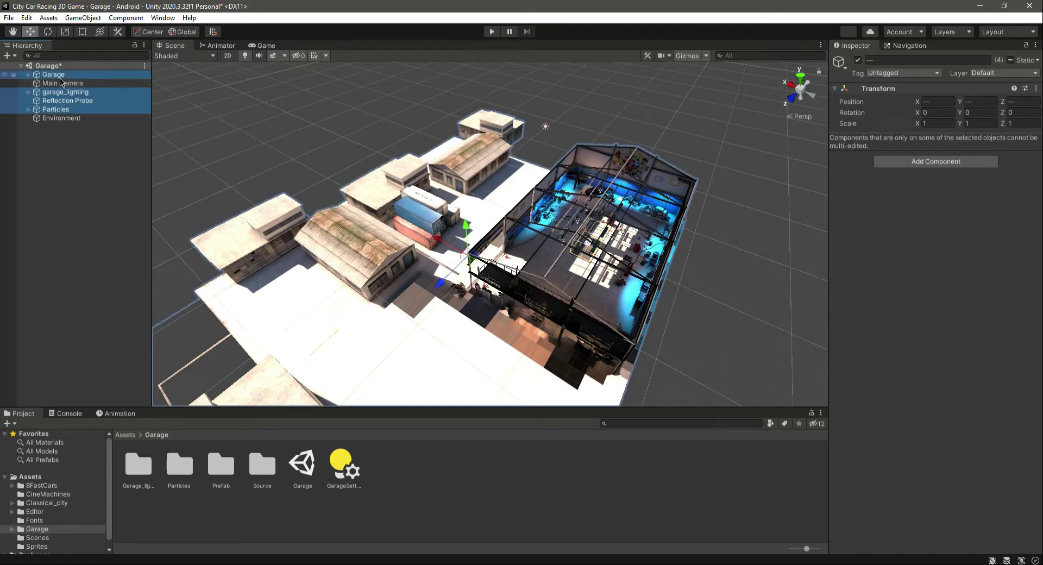
drag(64, 122, 63, 119)
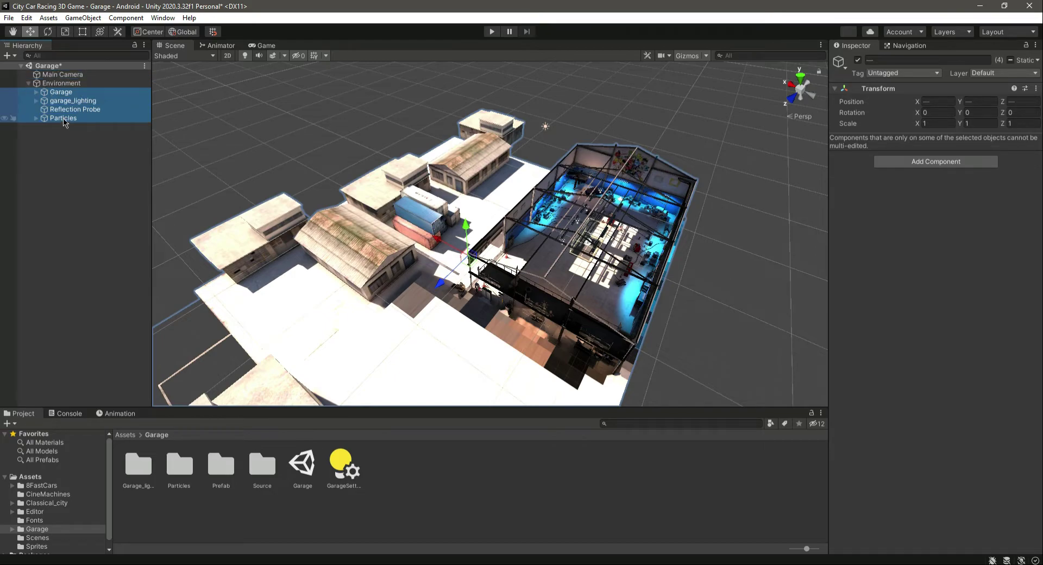
click(29, 84)
click(64, 162)
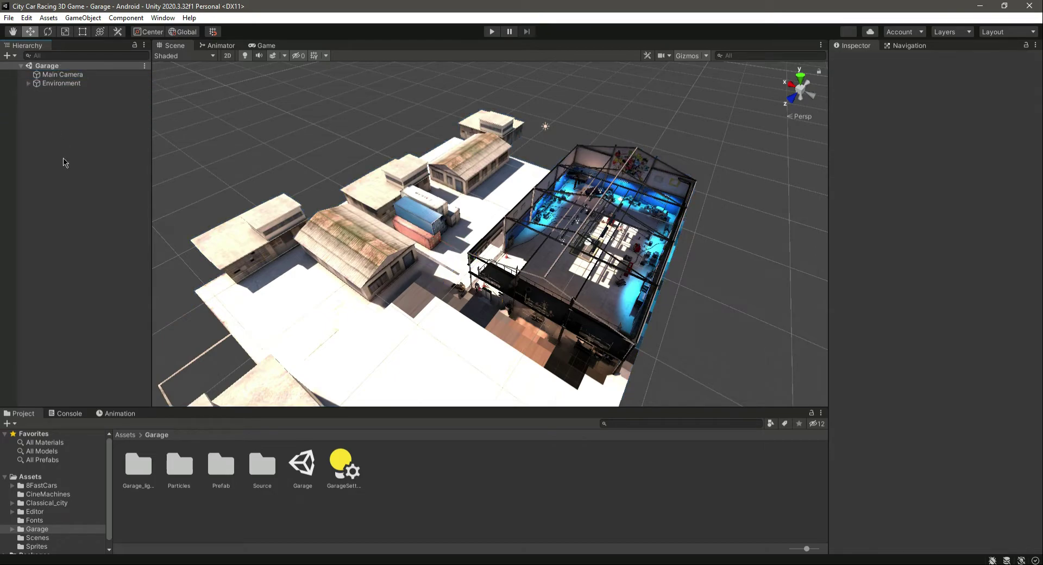
Delete the rusty-roofed outbuilding Box155 and the flat-roofed building beside it from the yard.
click(364, 252)
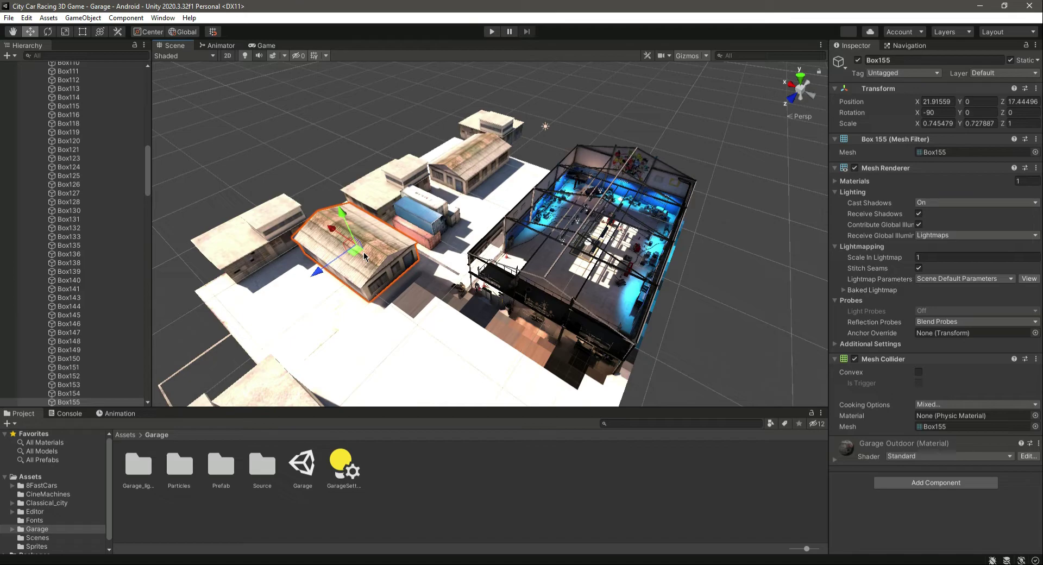
key(Delete)
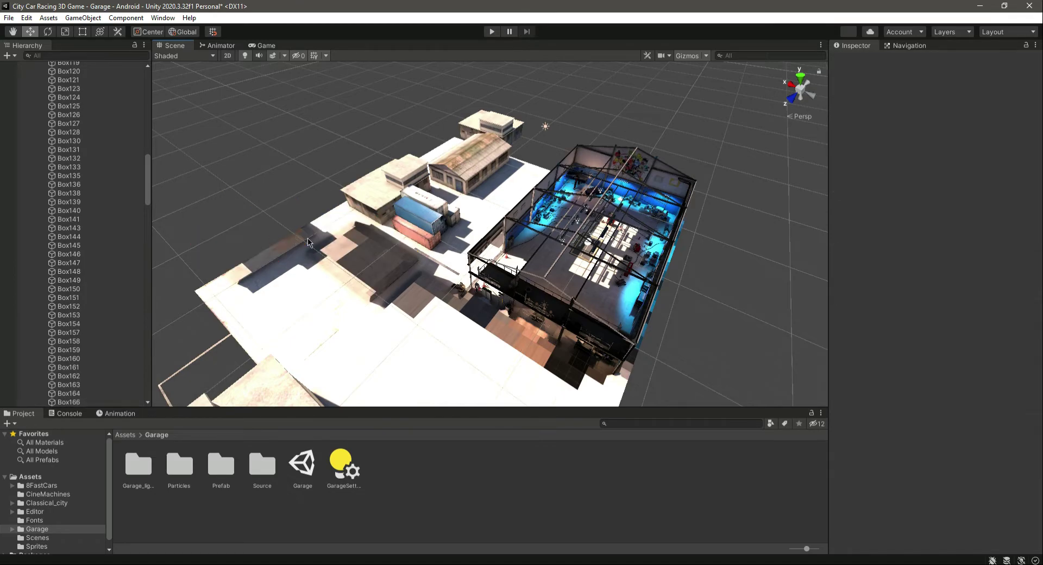
Delete the shipping containers standing in the yard beside the garage.
click(409, 228)
key(Delete)
click(422, 217)
key(Delete)
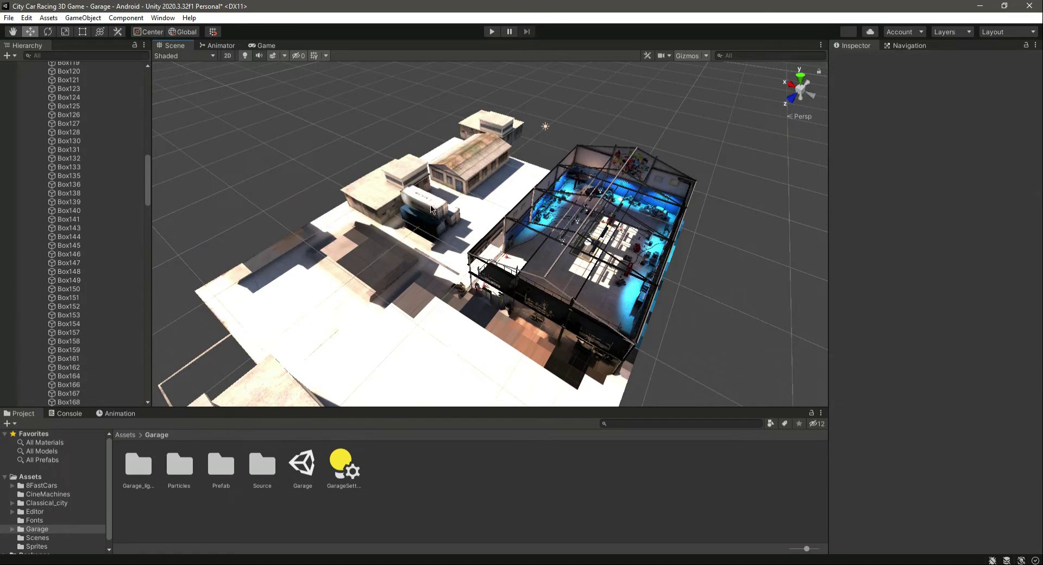
click(439, 223)
key(Delete)
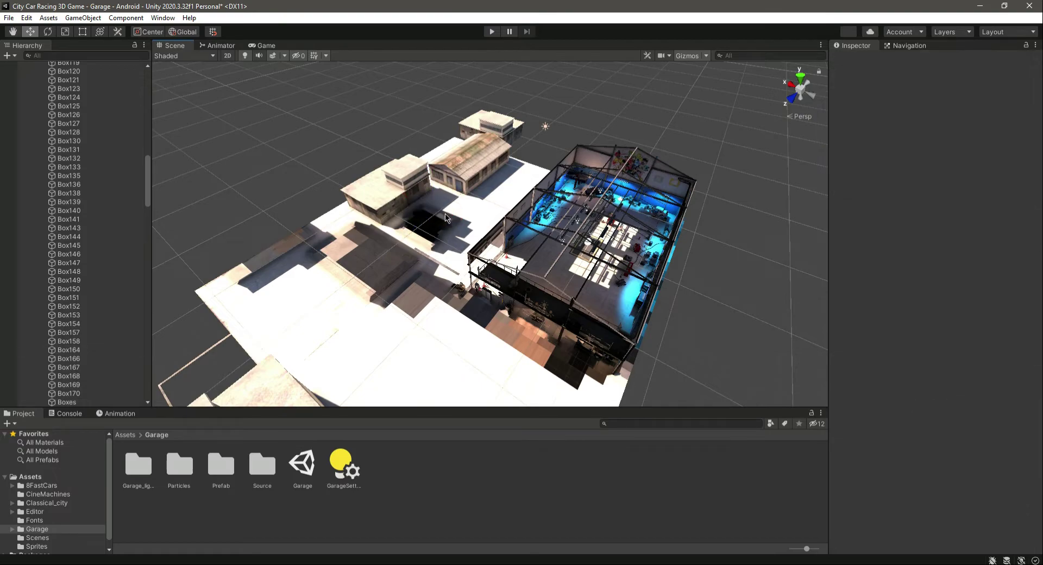
Undo the deletions of the shipping containers.
key(ctrl+z)
key(ctrl+z)
key(ctrl+z)
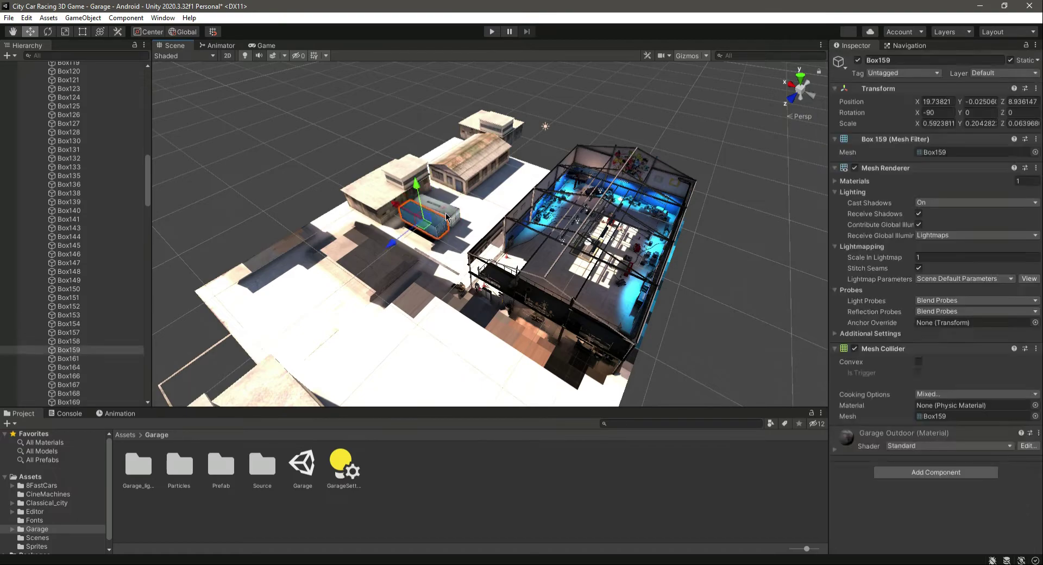
key(ctrl+z)
key(ctrl+z)
key(ctrl+z)
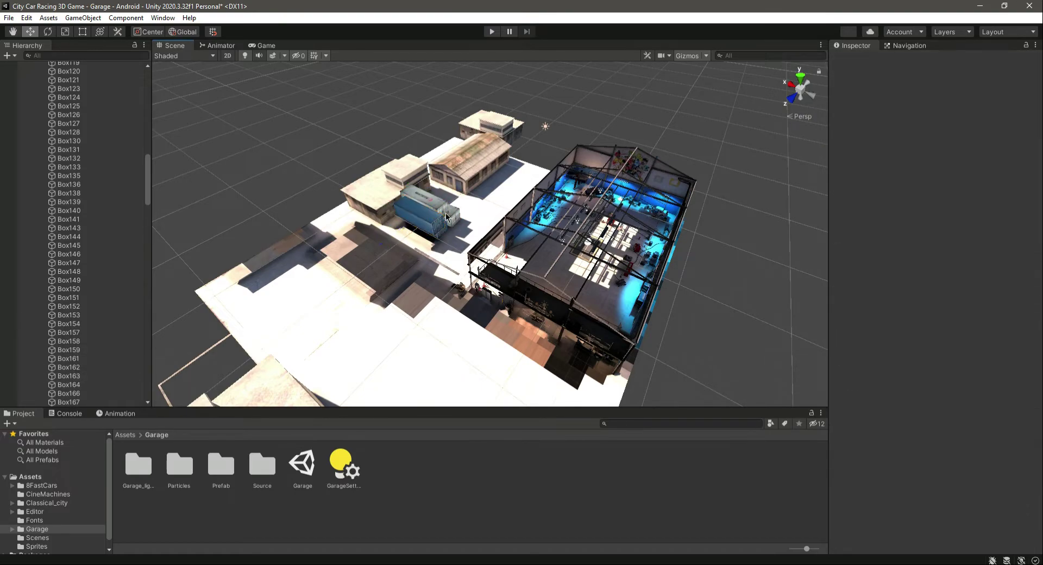
Delete the remaining outbuildings from the yard, keeping the shipping containers and the main garage.
click(371, 197)
key(Delete)
click(477, 162)
key(Delete)
click(494, 129)
key(Delete)
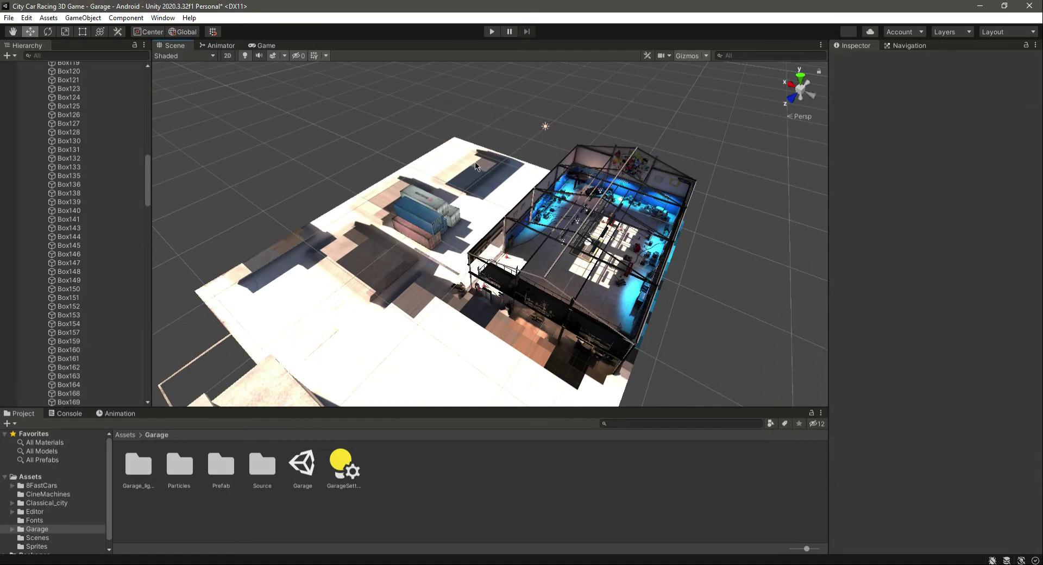
click(470, 176)
right_drag(492, 243, 617, 282)
click(390, 259)
key(Delete)
Inspect the cleaned-up yard and the garage interior towards the graffiti wall and the car platform.
alt+drag(616, 283, 462, 330)
scroll(461, 330, up, 10)
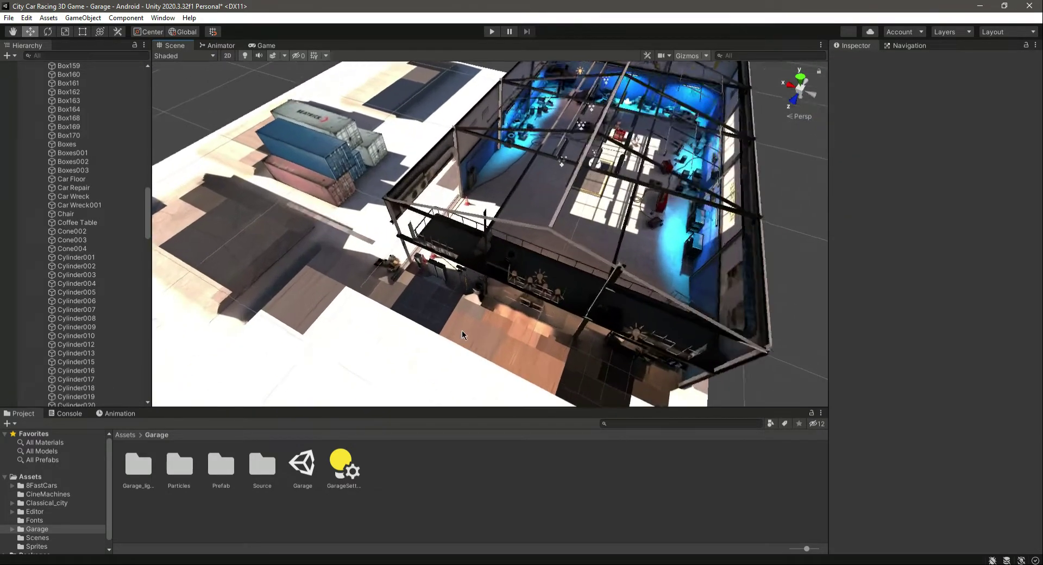
scroll(463, 332, up, 3)
right_drag(463, 331, 252, 217)
right_drag(386, 228, 615, 309)
scroll(586, 302, up, 3)
alt+drag(586, 305, 569, 219)
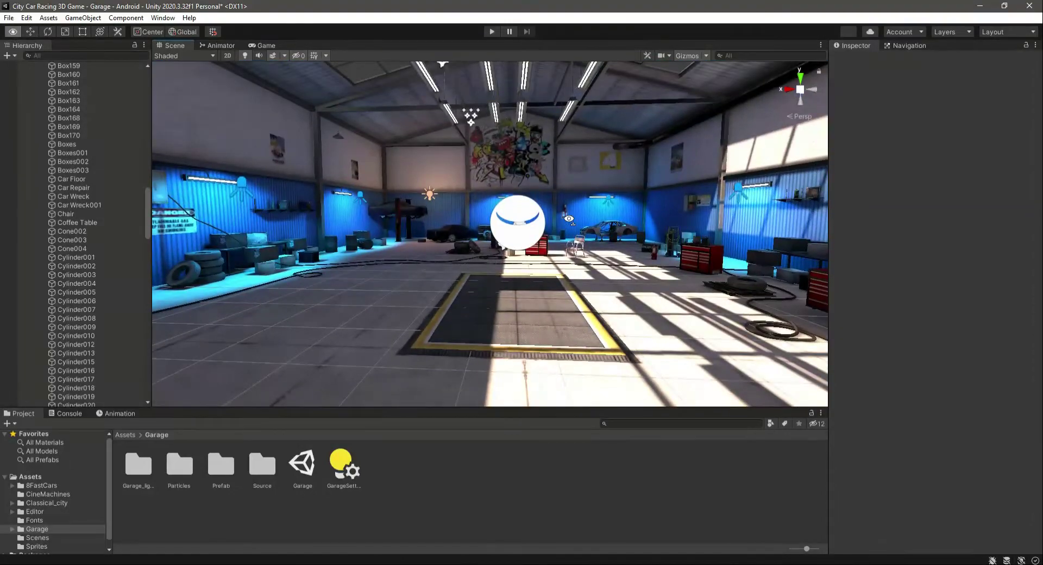
Collapse the Garage and Environment groups in the hierarchy, then select the Main Camera and save the scene.
drag(147, 233, 147, 115)
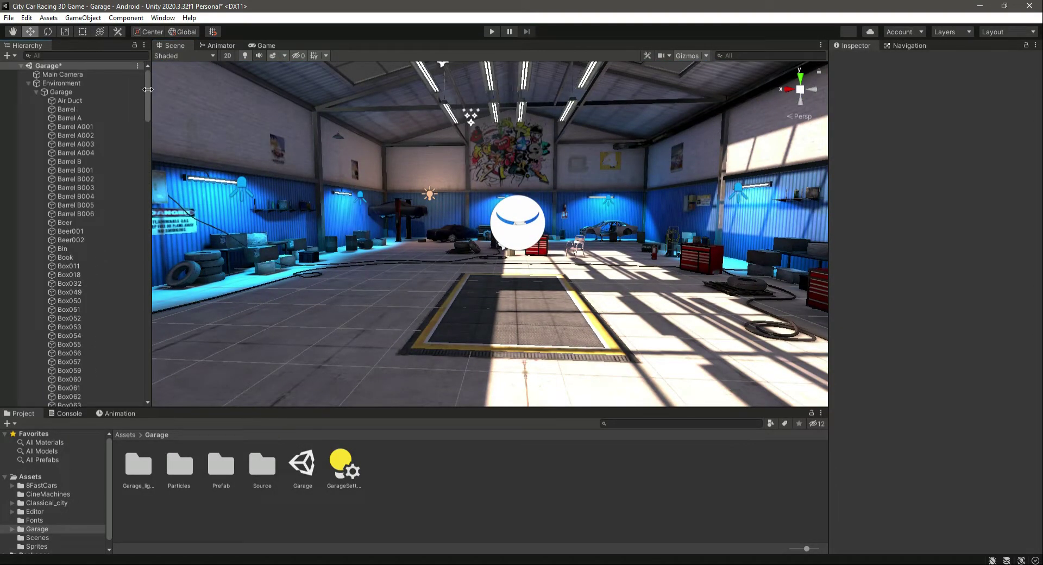
click(36, 93)
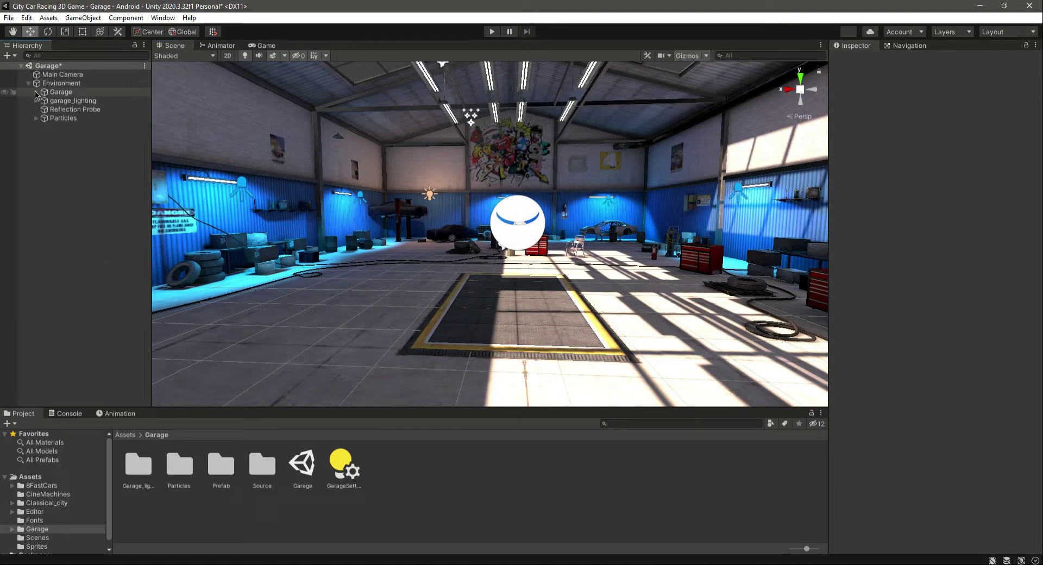
click(28, 83)
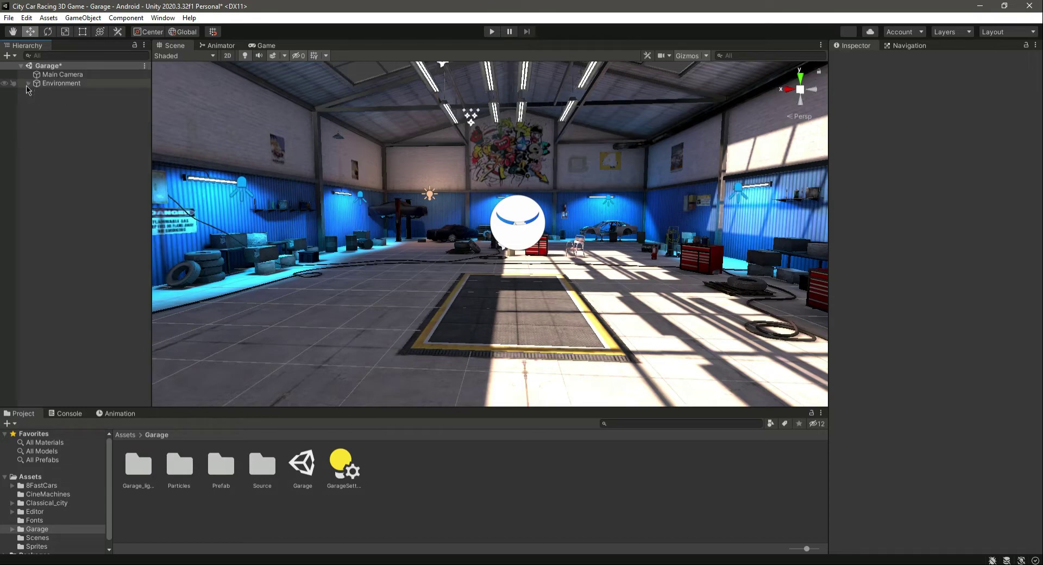
click(61, 75)
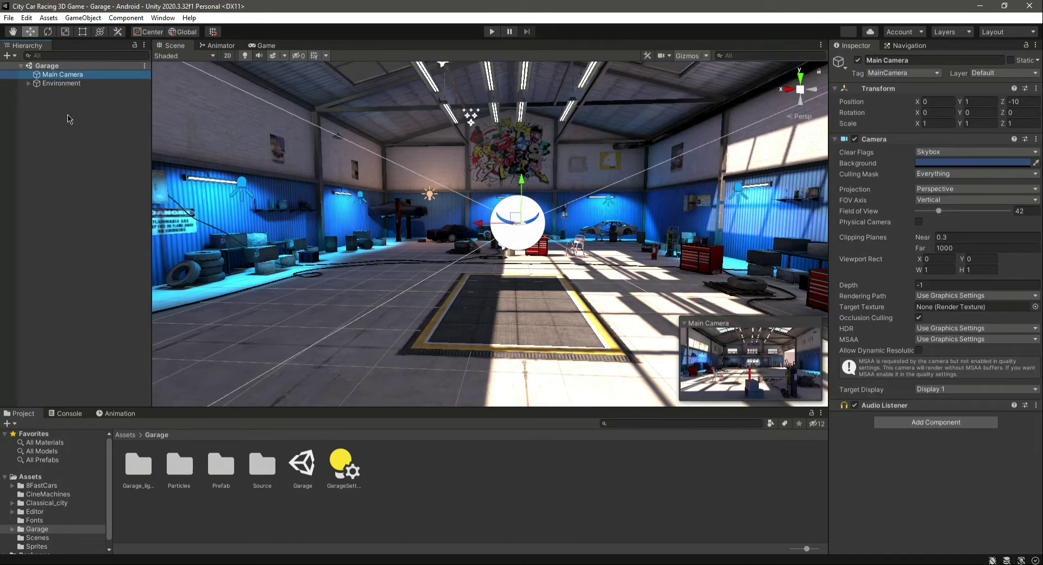
Open scene_day from the Classical_city folder and frame its Main Camera to view the street intersection.
click(47, 502)
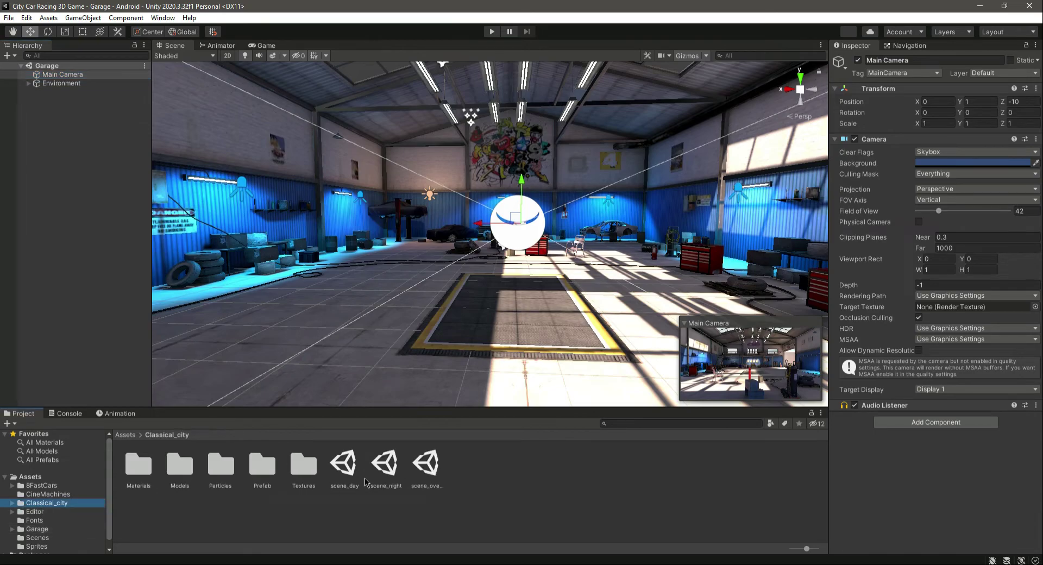
double_click(345, 466)
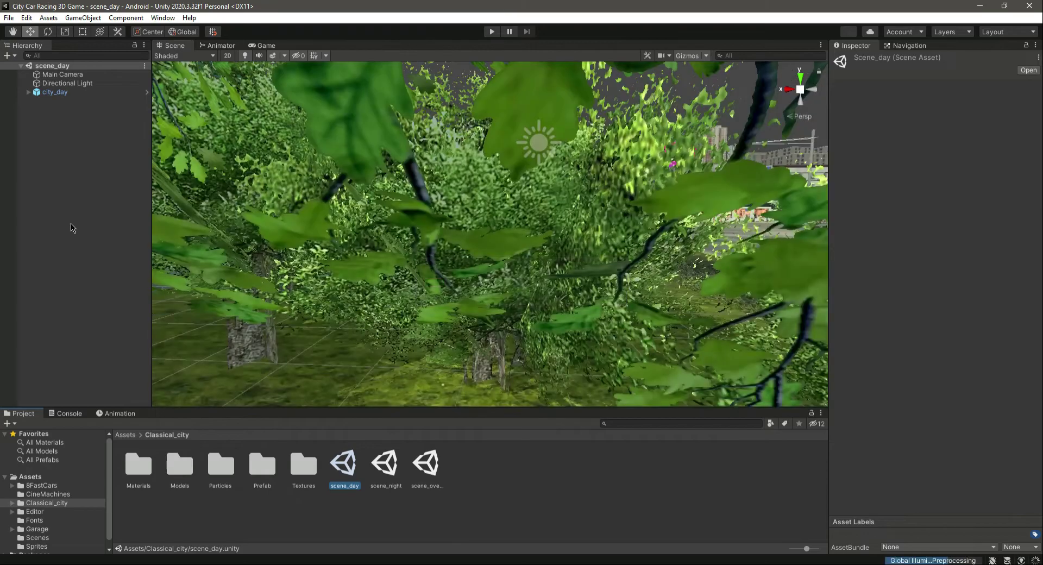
right_drag(500, 228, 345, 268)
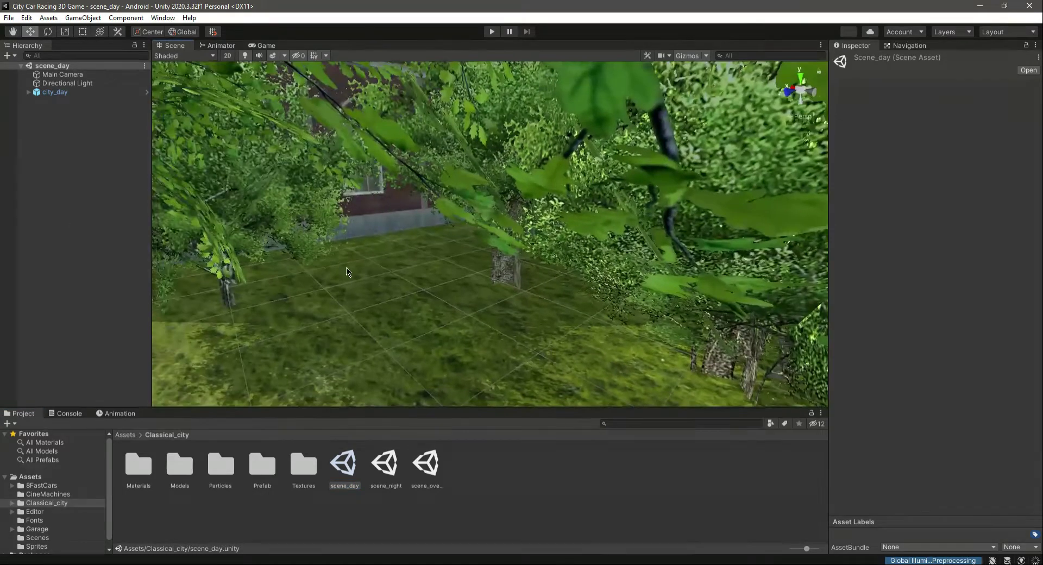
scroll(344, 267, down, 3)
double_click(61, 74)
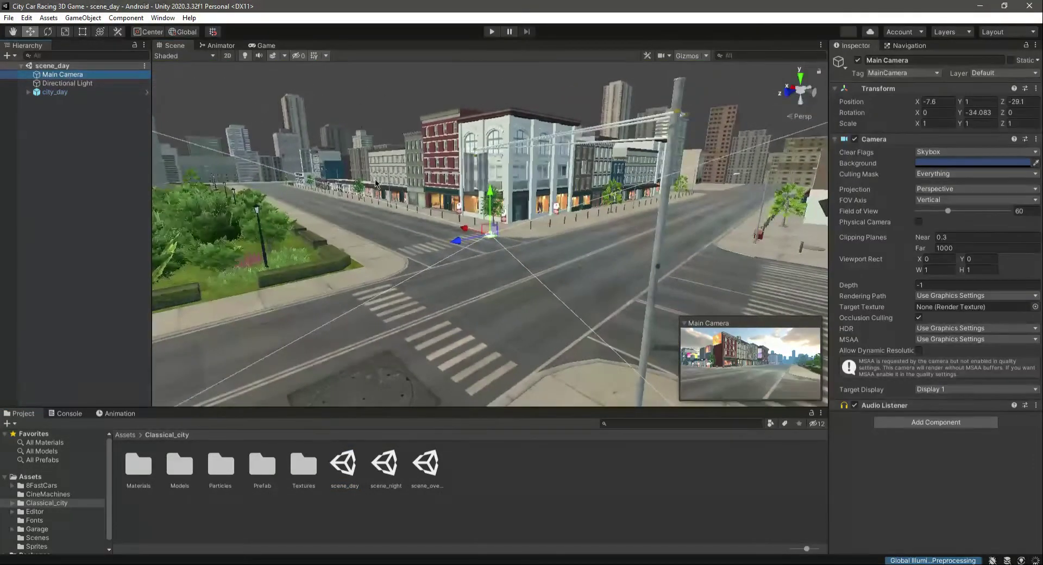
click(69, 139)
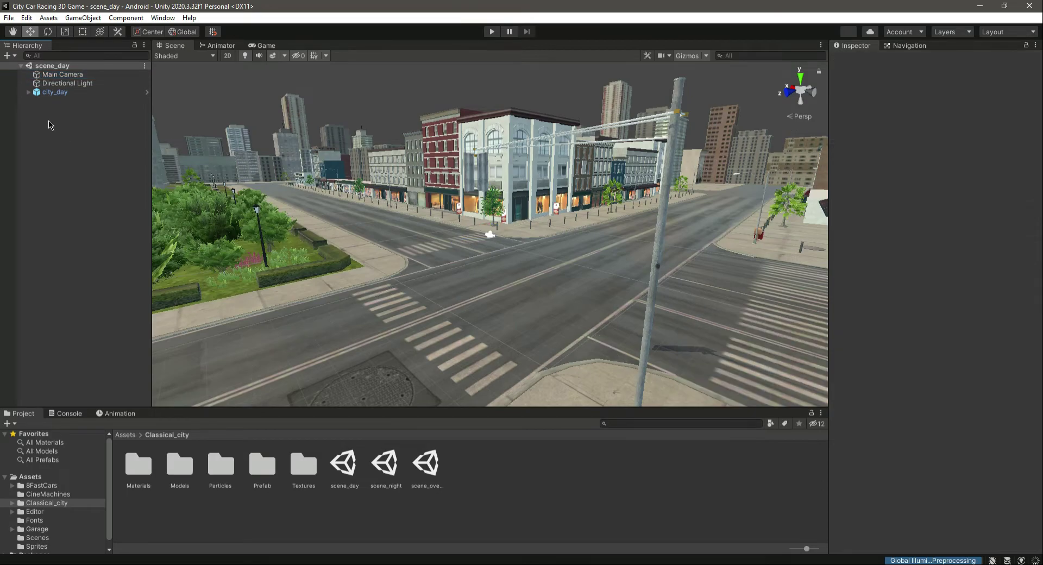
Create an empty object at the root of scene_day and name it Environemt.
right_click(47, 120)
right_drag(456, 252, 489, 230)
key(w)
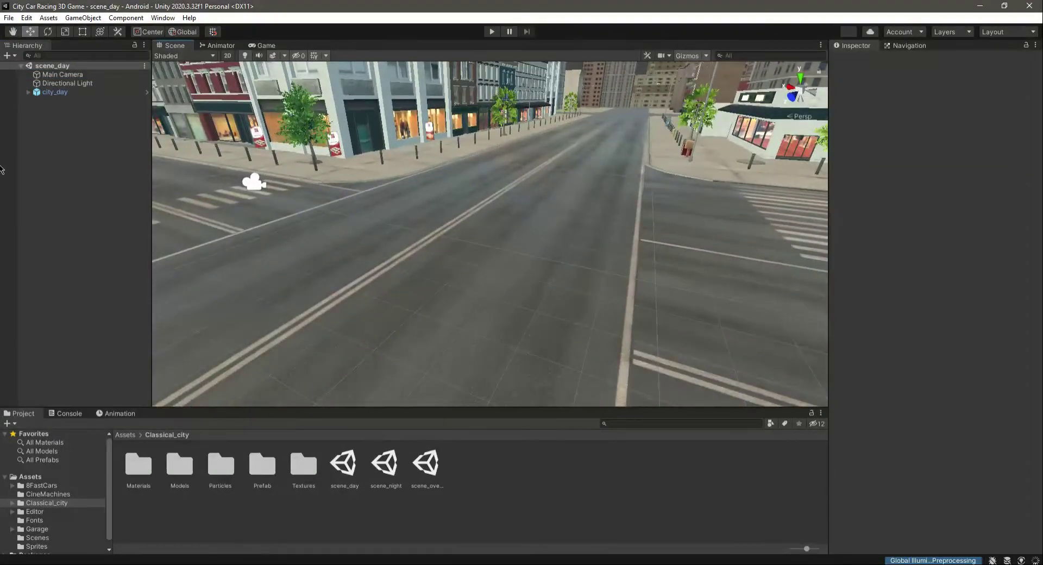
right_click(59, 156)
click(100, 283)
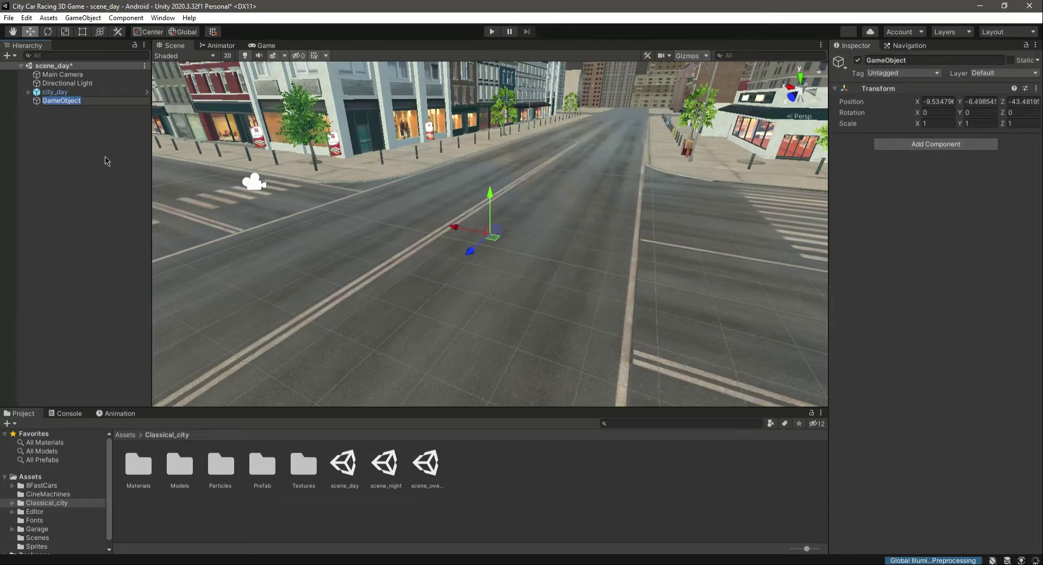
text(Environemt)
key(Return)
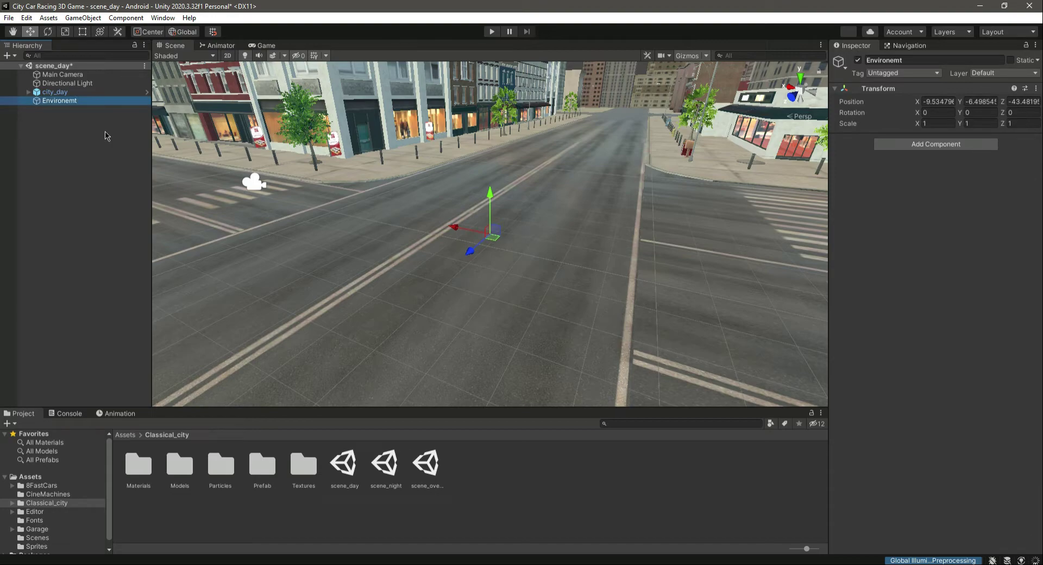
Unpack the city_day prefab instance completely.
right_click(65, 92)
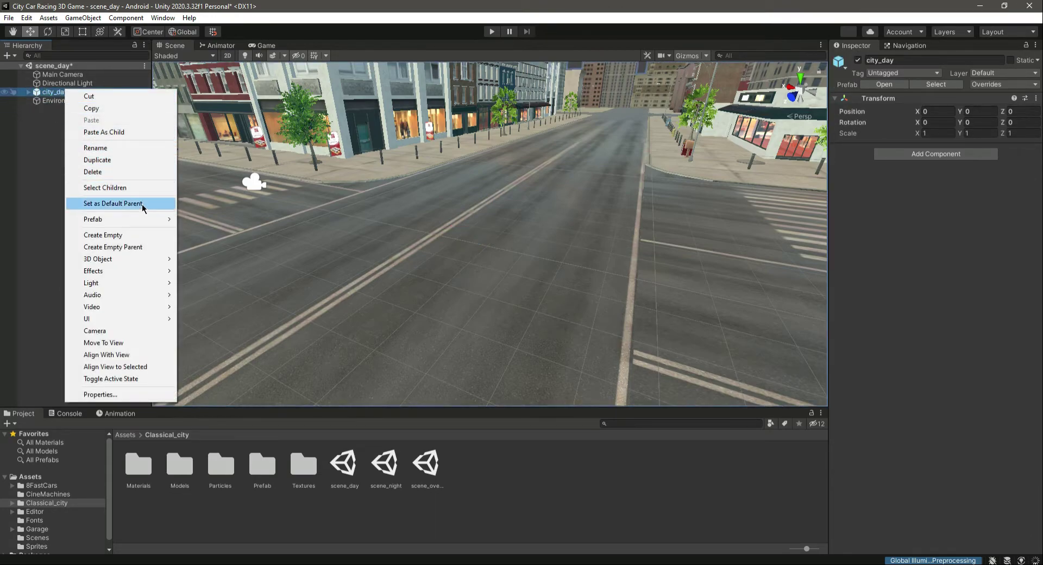
mouse_move(144, 219)
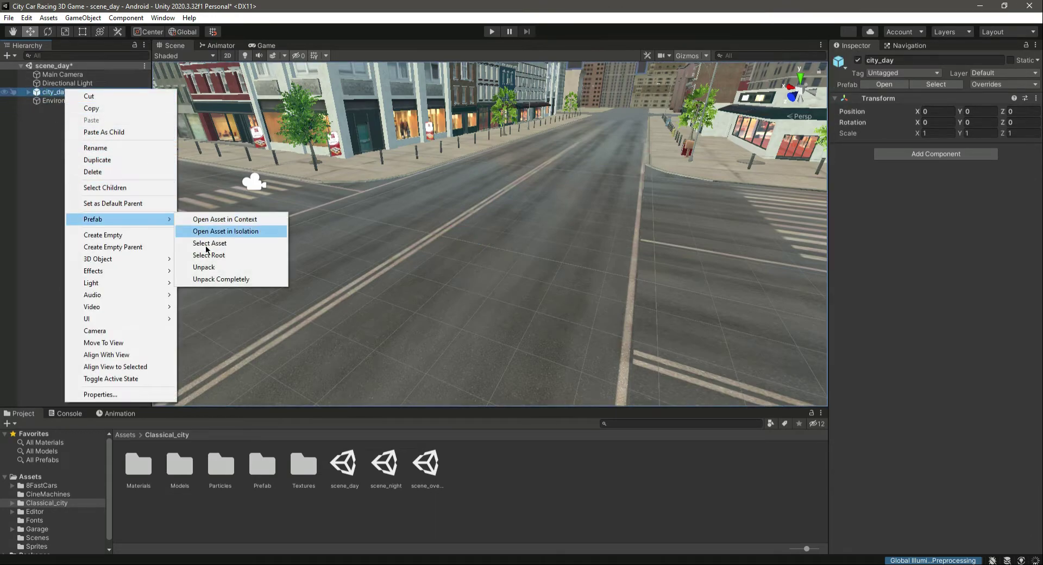
click(223, 279)
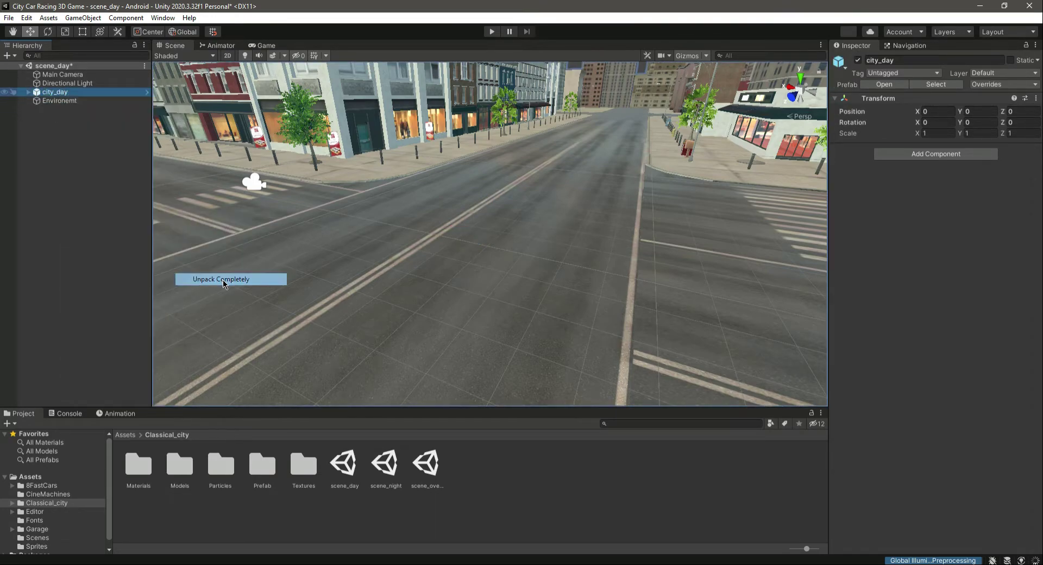
Parent the Directional Light and city_day under Environemt, place that group above the Main Camera and save the scene.
ctrl+click(57, 85)
drag(56, 85, 81, 107)
click(28, 84)
click(60, 156)
right_drag(502, 203, 383, 173)
key(ctrl+s)
click(97, 163)
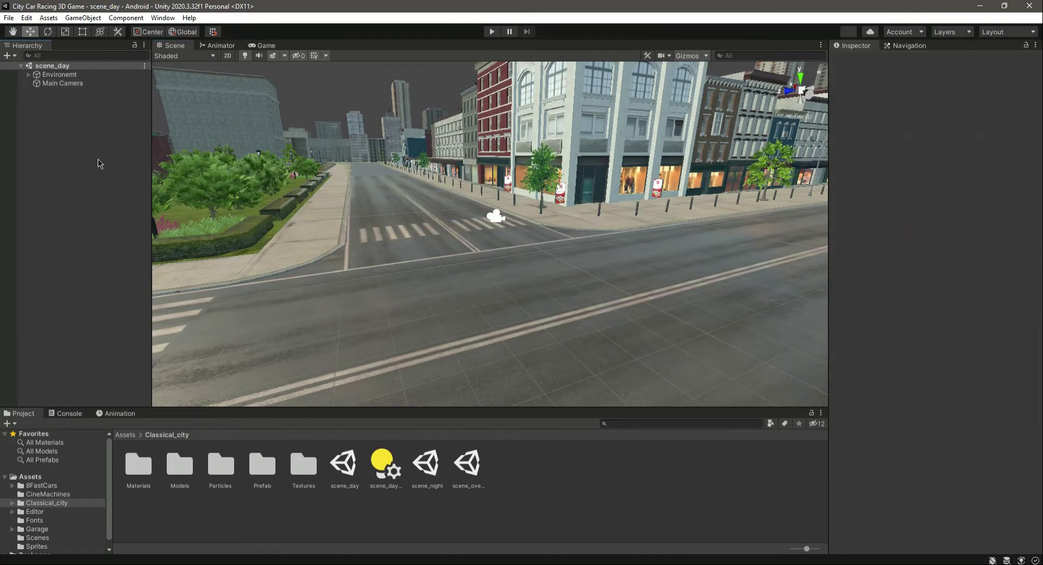
Open scene_night and examine the night version of the city from the street and from above.
double_click(427, 465)
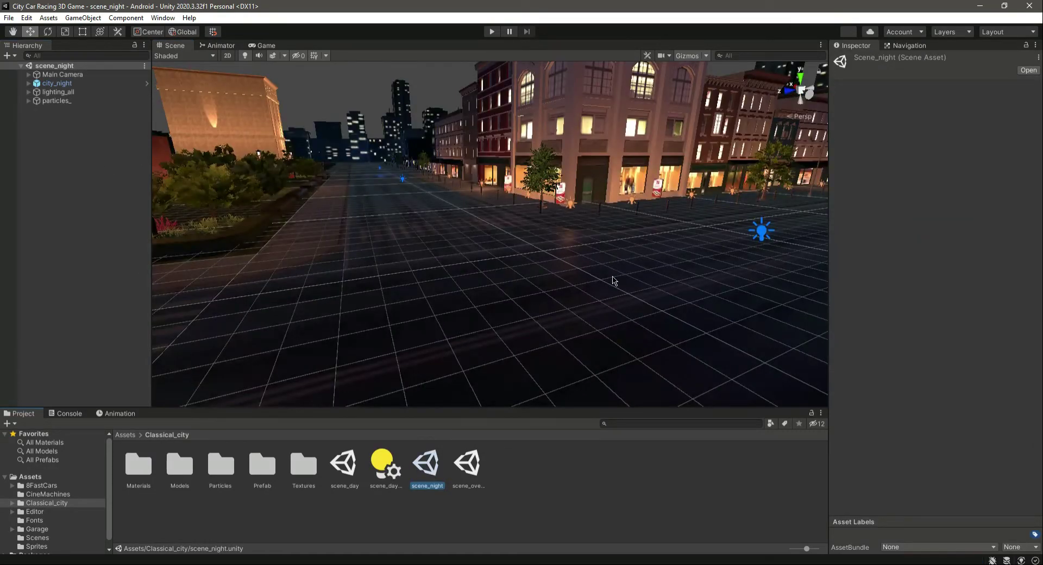
right_drag(613, 281, 384, 296)
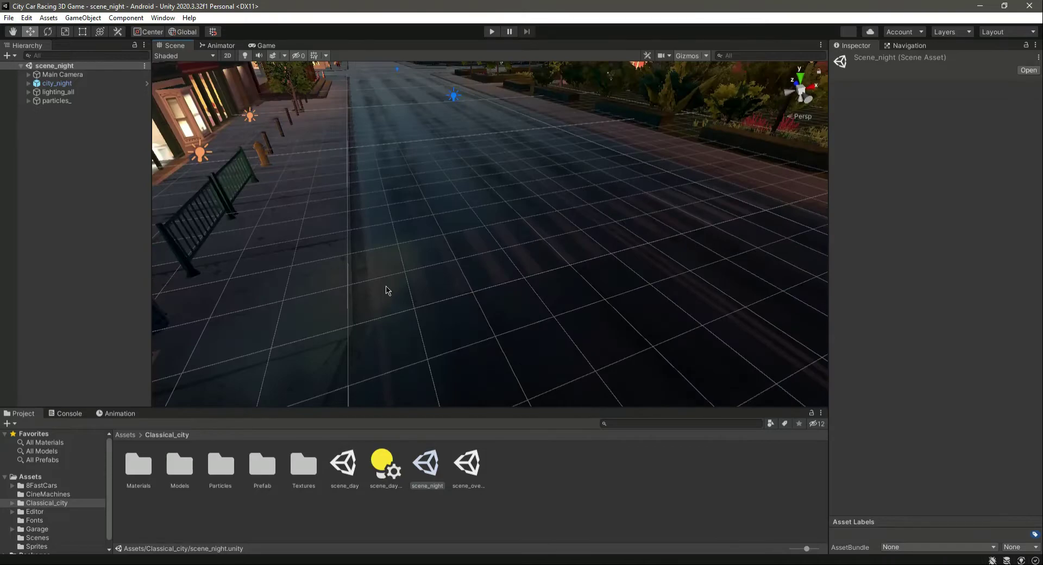
scroll(473, 249, down, 10)
scroll(492, 266, down, 4)
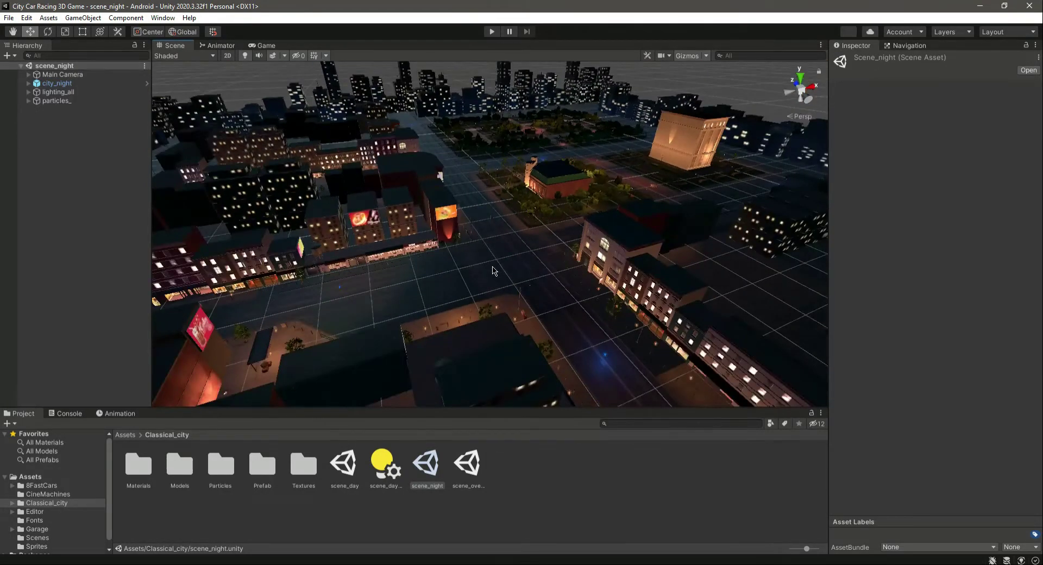
Open scene_overcast, look over the city and preview it through the game camera with a short play test.
double_click(468, 463)
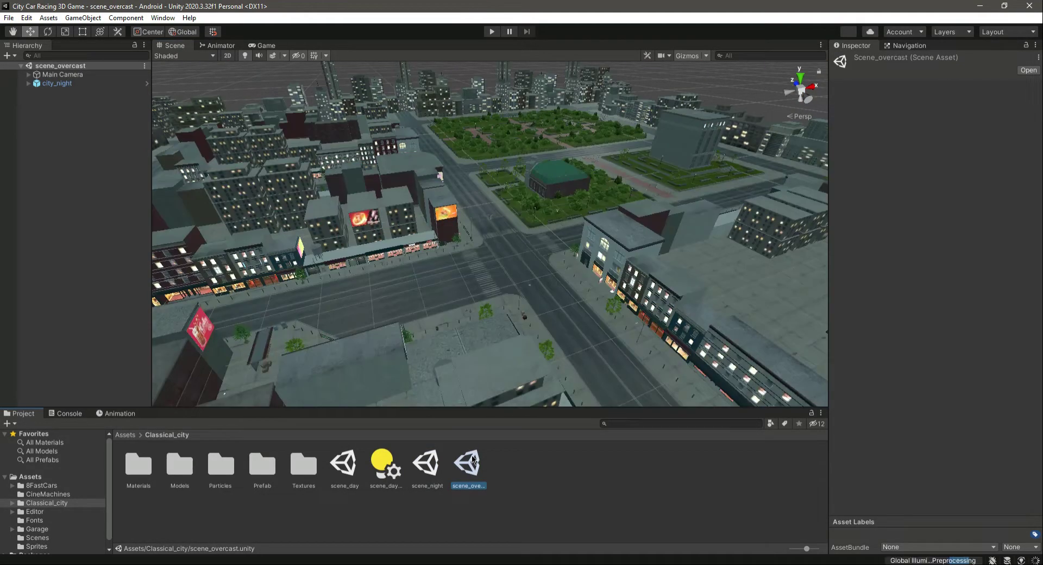
right_drag(595, 326, 568, 304)
right_drag(491, 260, 535, 278)
key(w)
click(264, 45)
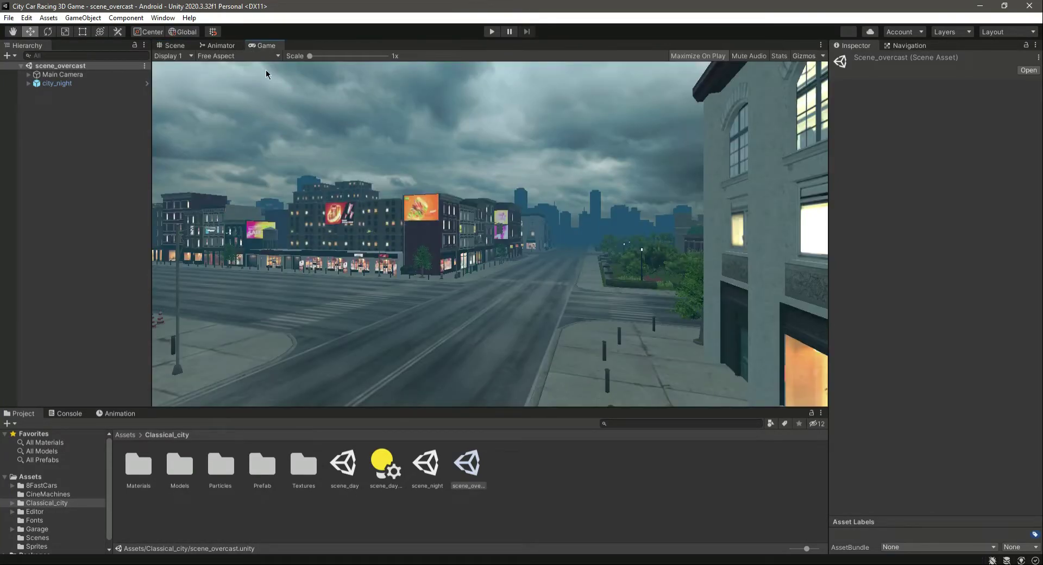
click(491, 31)
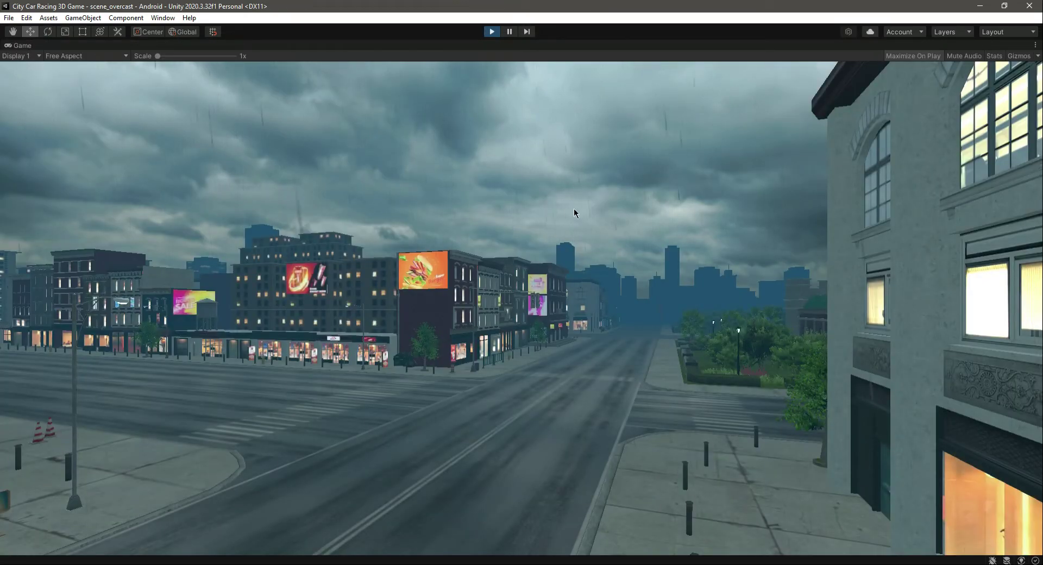
click(491, 31)
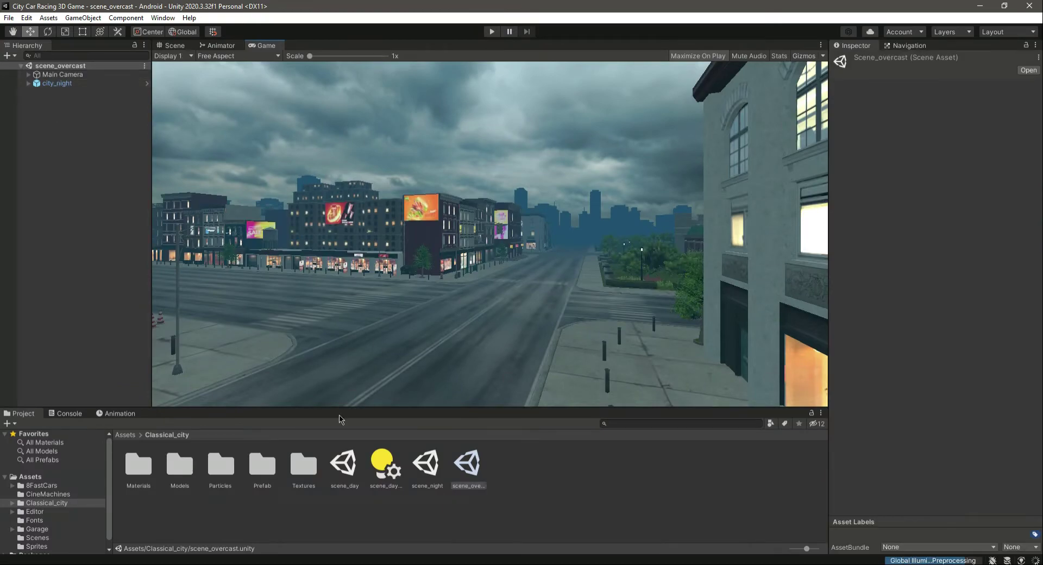
Reopen scene_day and bring the road in front of the shops into the scene view.
click(335, 468)
double_click(335, 468)
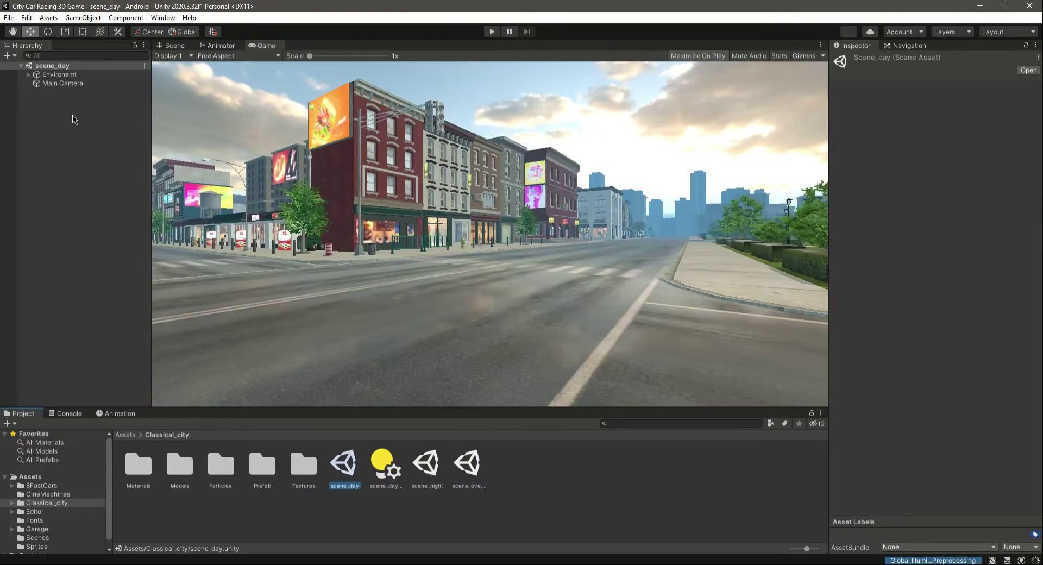
click(172, 45)
right_drag(555, 297, 440, 239)
right_drag(533, 199, 545, 237)
scroll(458, 294, up, 5)
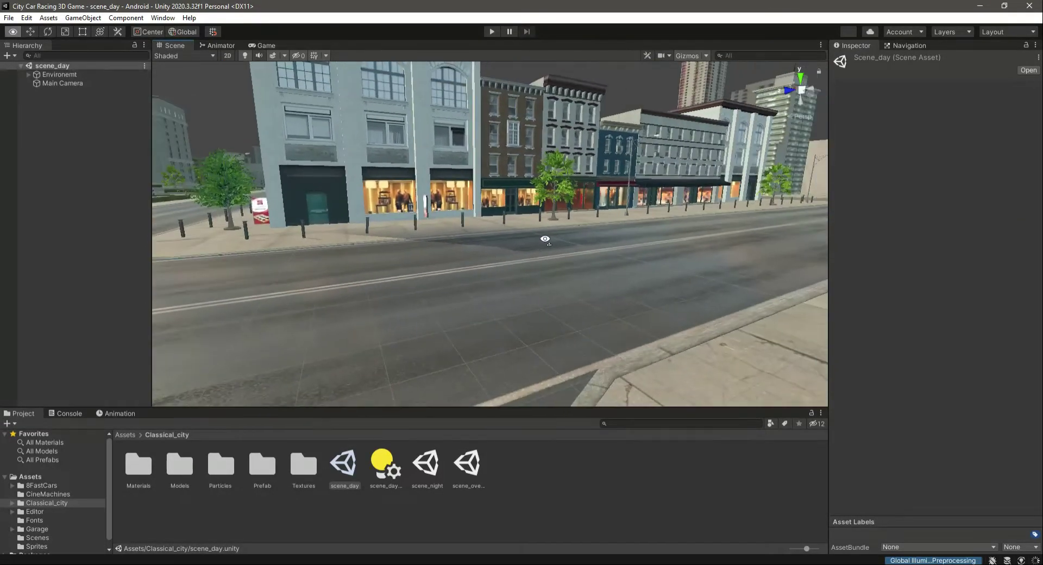
Place the Fury car from the 8FastCars prefabs on the road in scene_day.
click(43, 486)
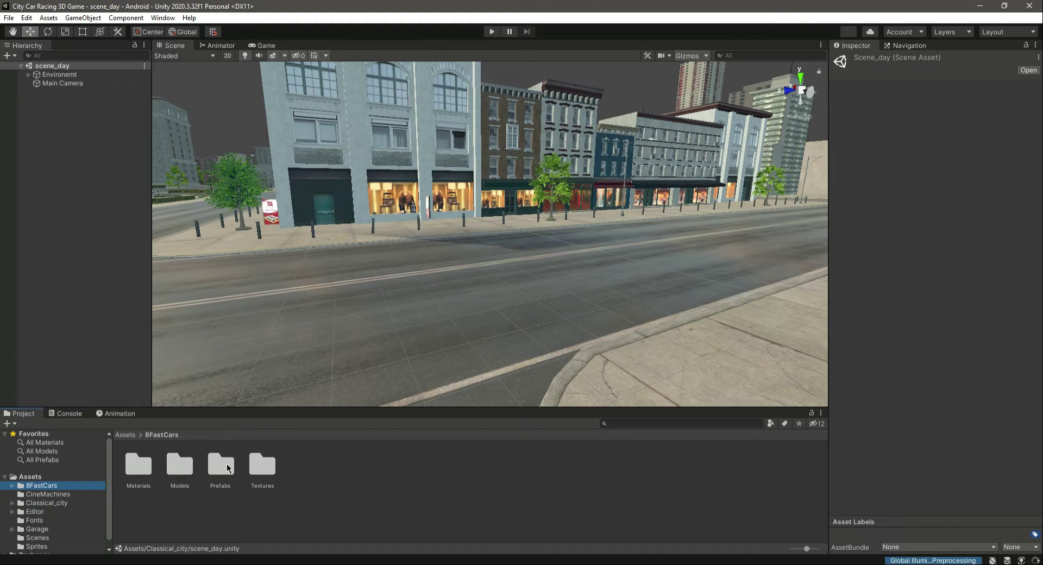
double_click(227, 466)
drag(220, 466, 412, 307)
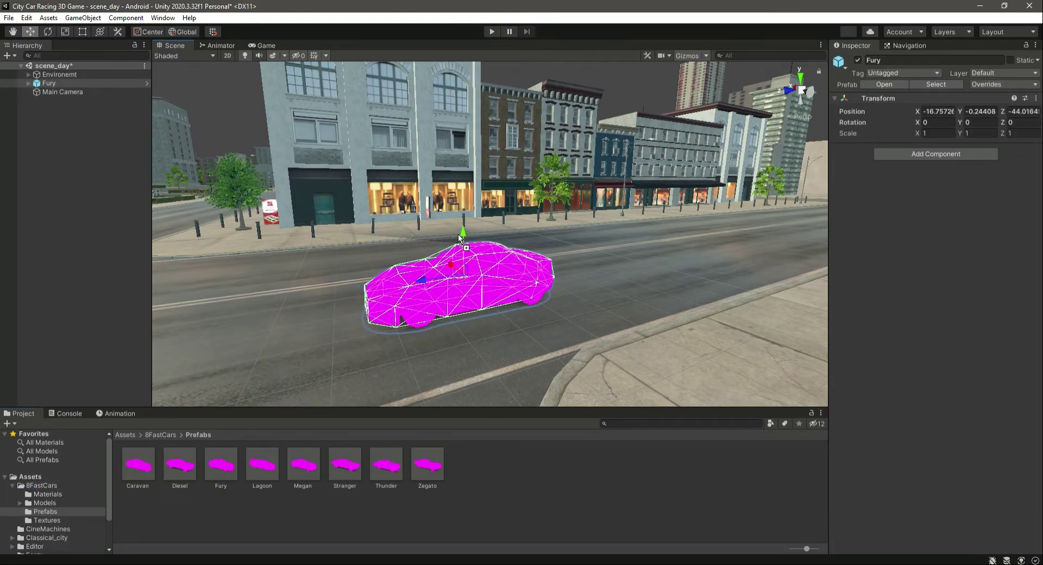
Delete the Fury car from scene_day and save the scene.
click(65, 228)
click(76, 83)
key(Delete)
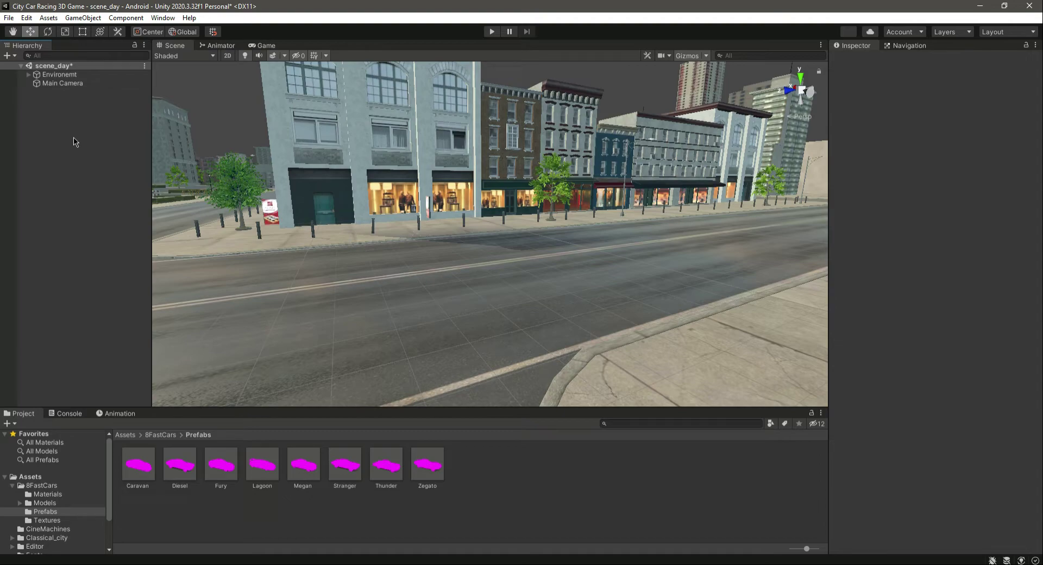
key(ctrl+s)
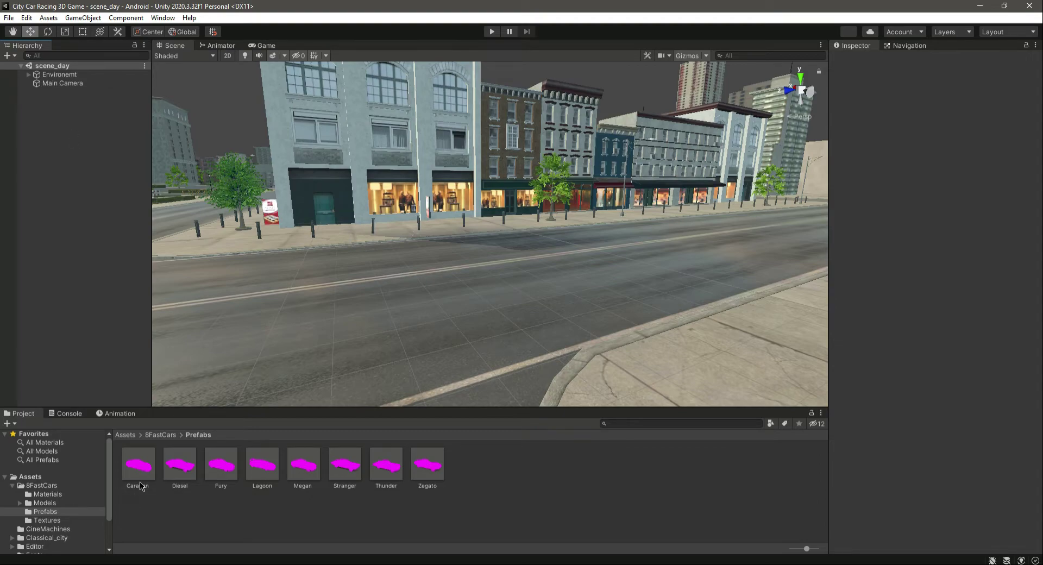